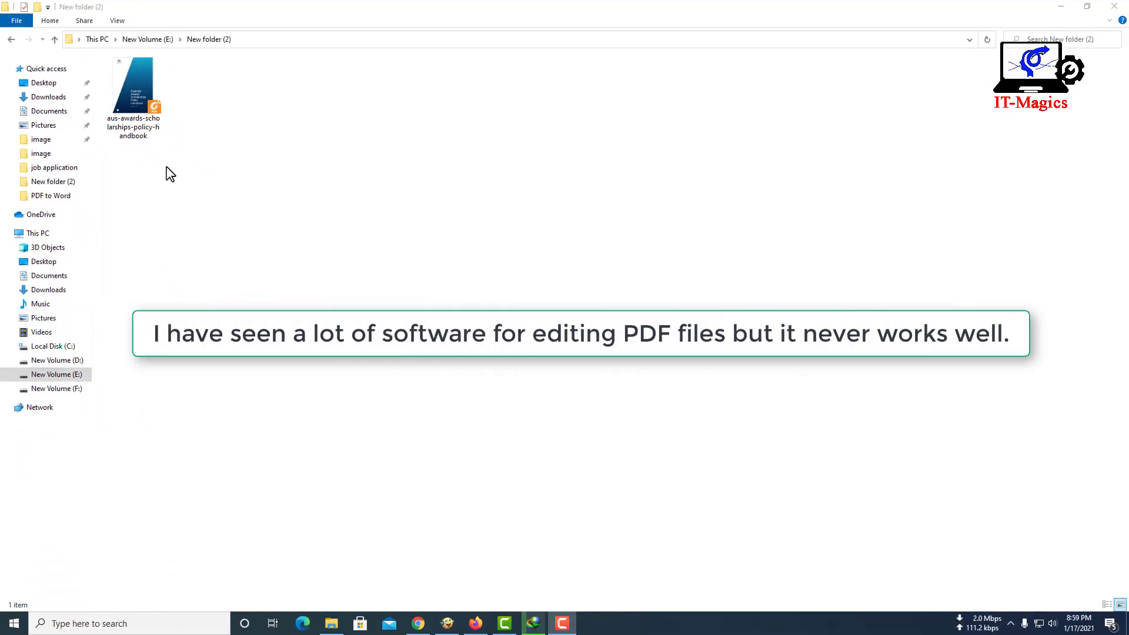
Bring up the context menu for the scholarship handbook PDF in New folder (2)
right_click(144, 102)
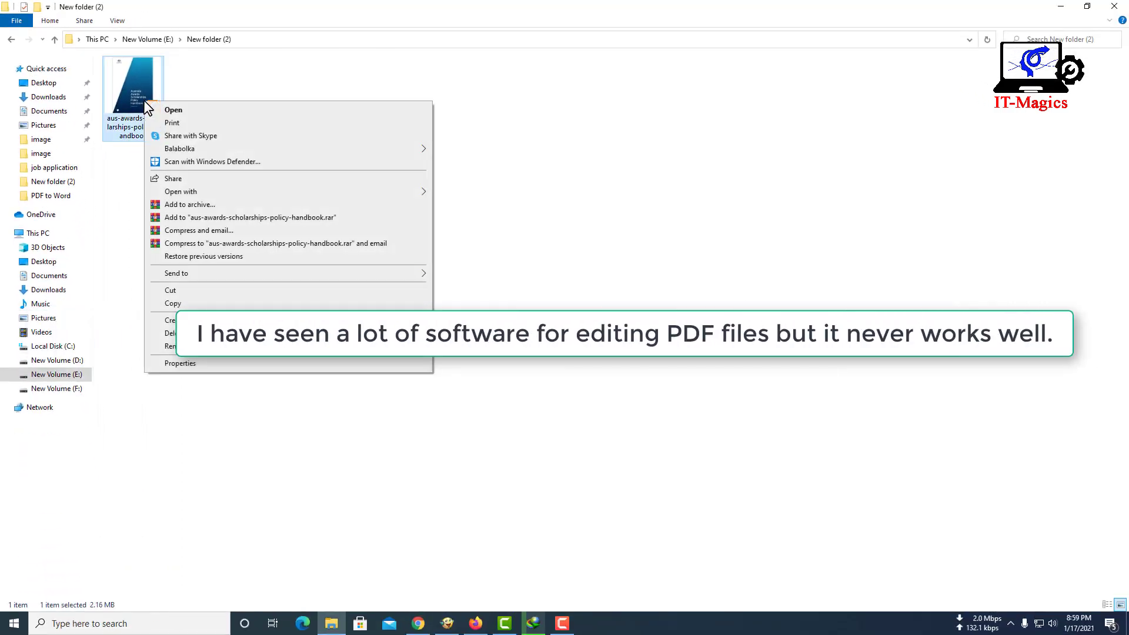
Open the handbook in Foxit Reader and read through its first pages
click(173, 110)
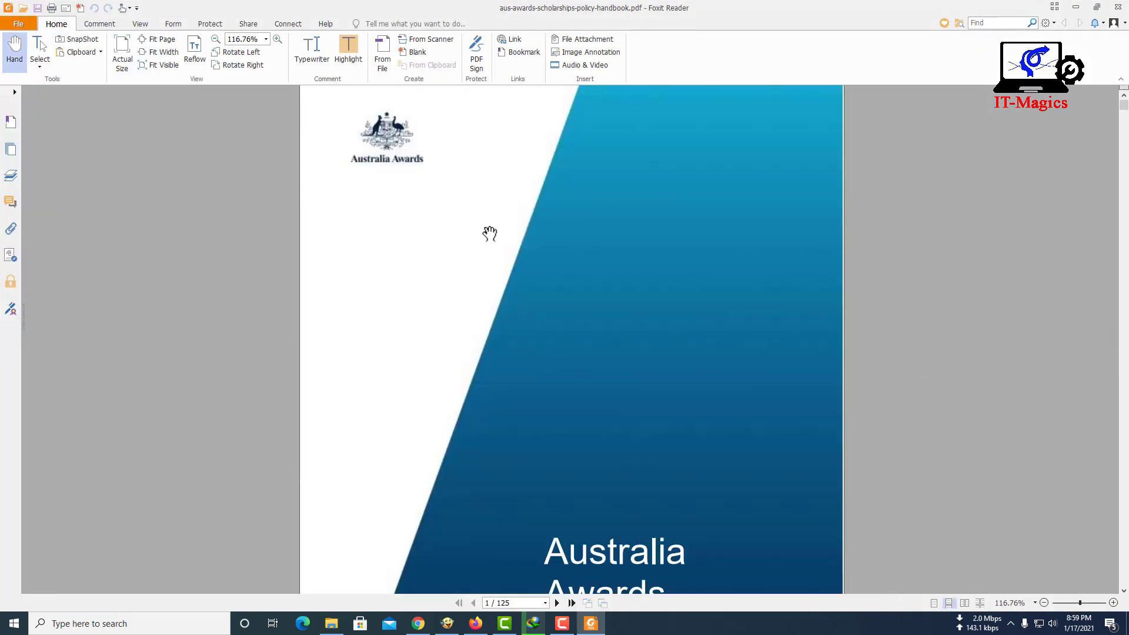
scroll(512, 335, down, 3)
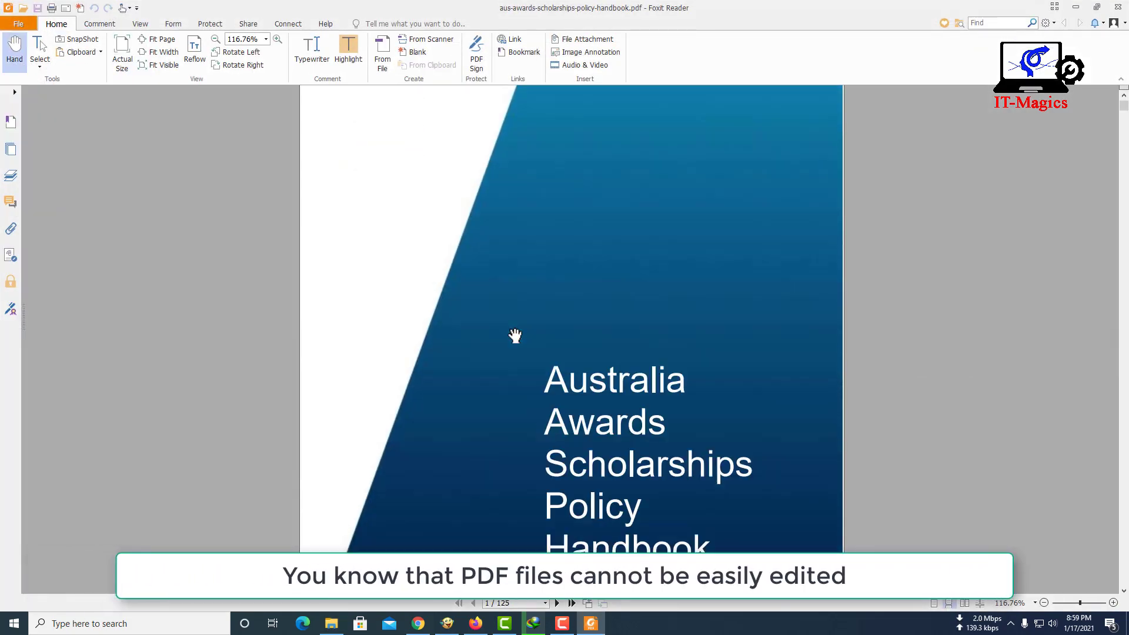
scroll(512, 336, down, 1)
scroll(535, 325, down, 4)
scroll(564, 322, down, 3)
scroll(377, 304, down, 1)
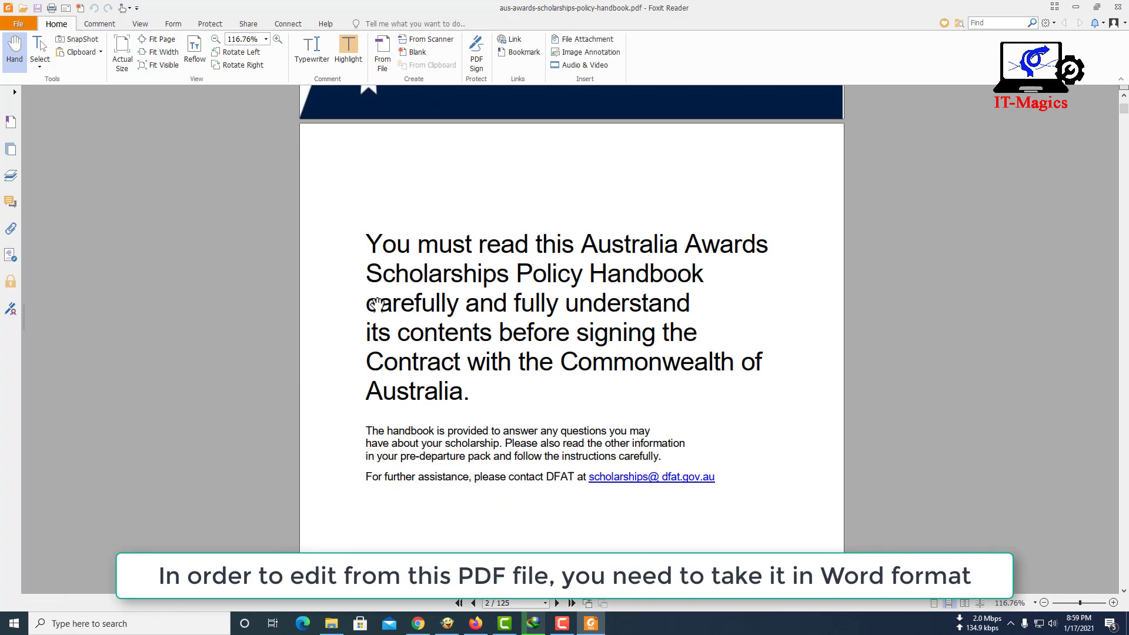
scroll(391, 229, up, 1)
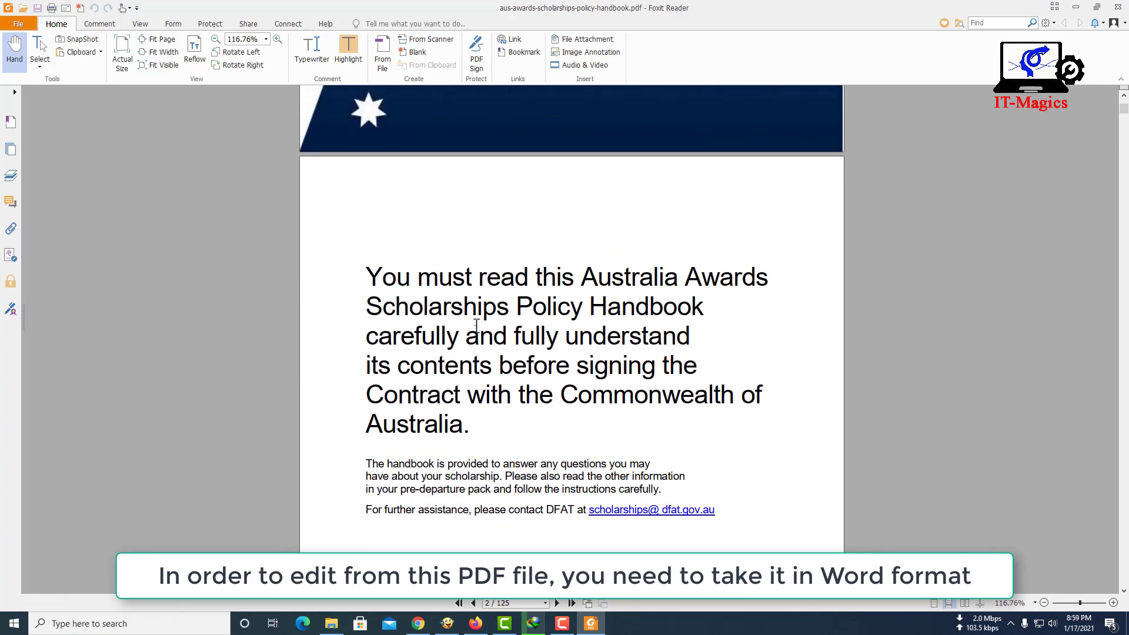
scroll(475, 325, down, 3)
drag(472, 189, 631, 292)
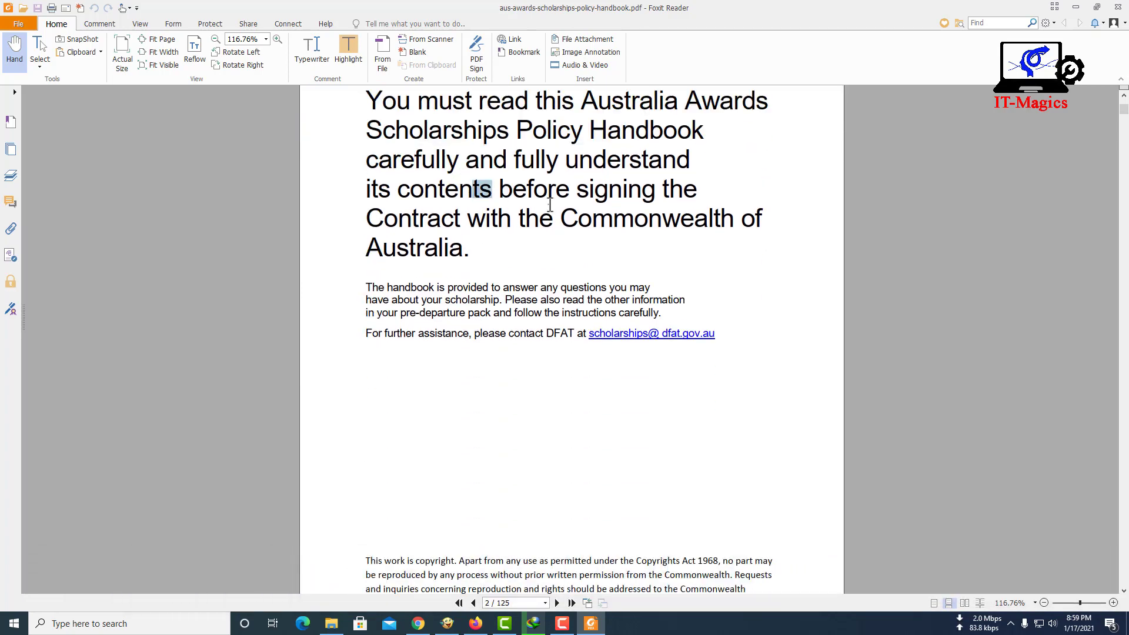
click(585, 292)
Jump to section 4.3 from the Contents page, then close Foxit Reader
scroll(477, 320, down, 3)
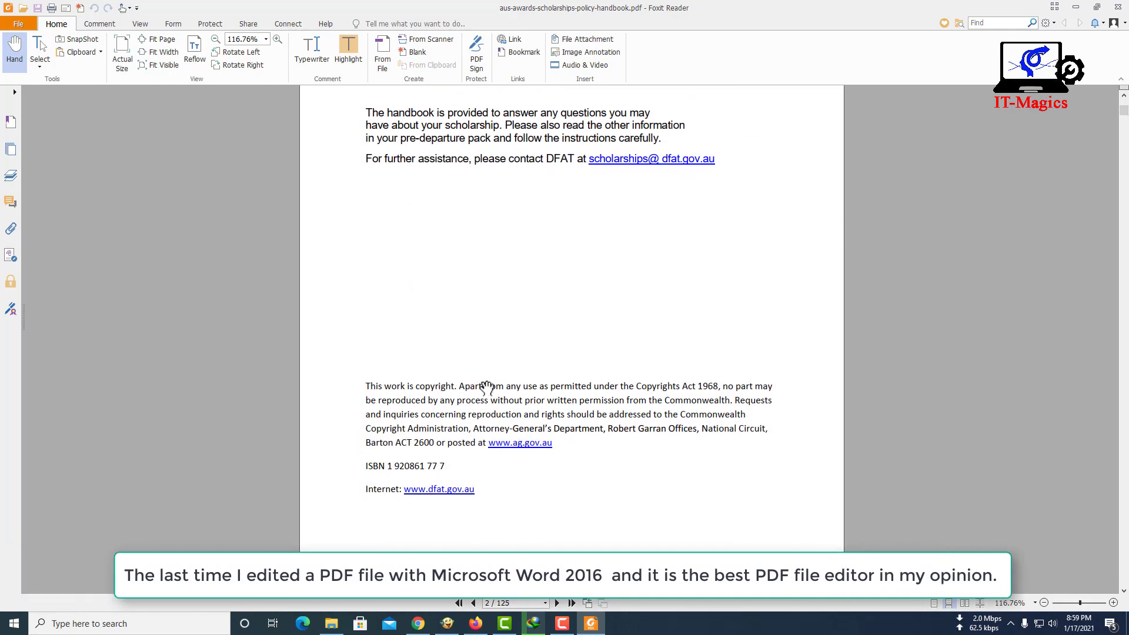
scroll(497, 388, down, 2)
scroll(496, 393, down, 5)
scroll(504, 310, down, 2)
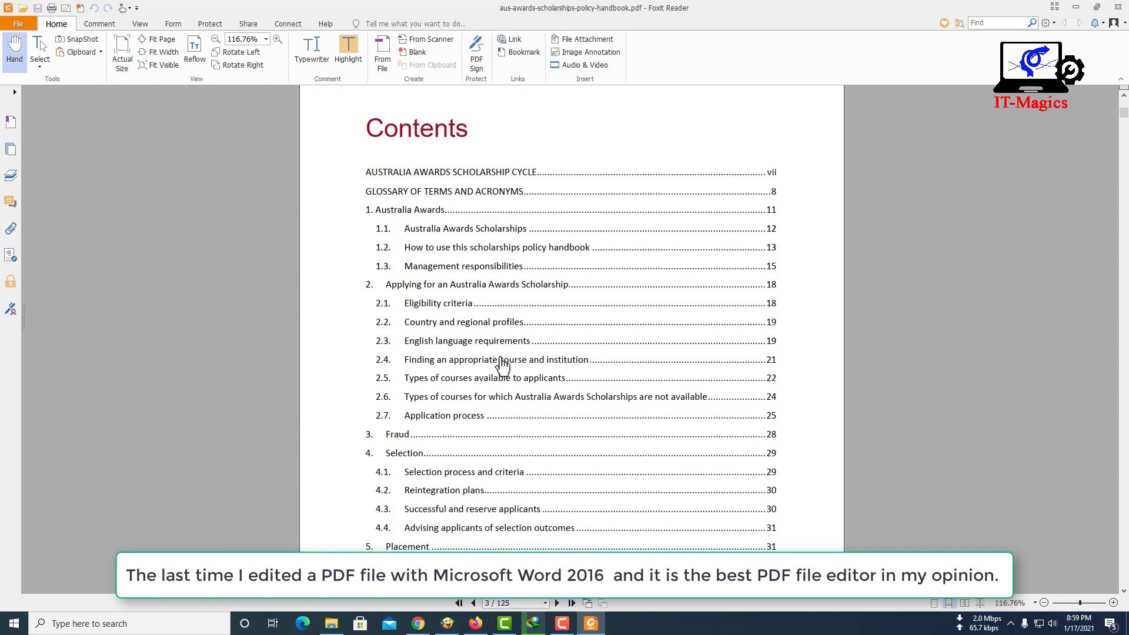
scroll(504, 370, down, 3)
scroll(496, 358, down, 1)
click(464, 336)
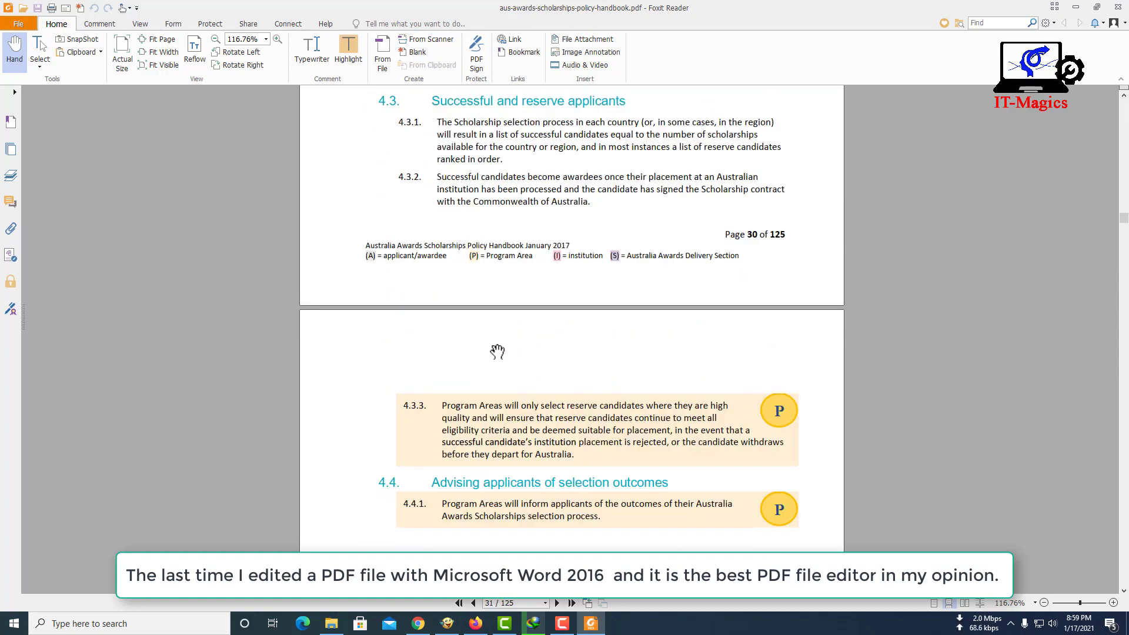
scroll(510, 327, up, 1)
scroll(509, 327, down, 1)
scroll(509, 327, up, 2)
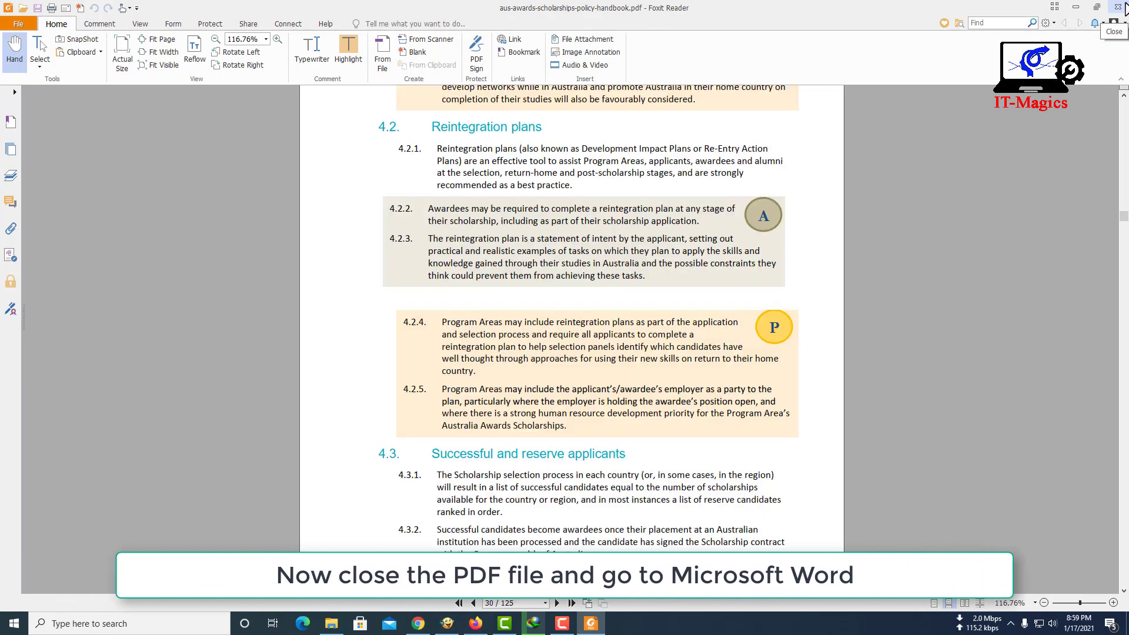
click(1117, 6)
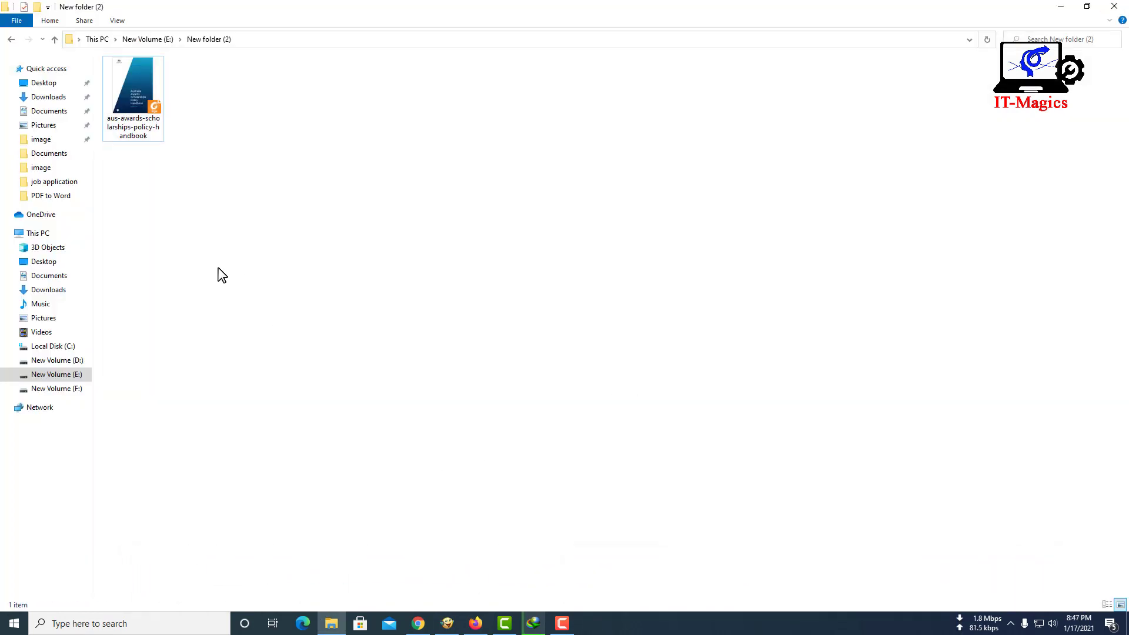
Find Word 2016 through the taskbar search and launch it
click(59, 618)
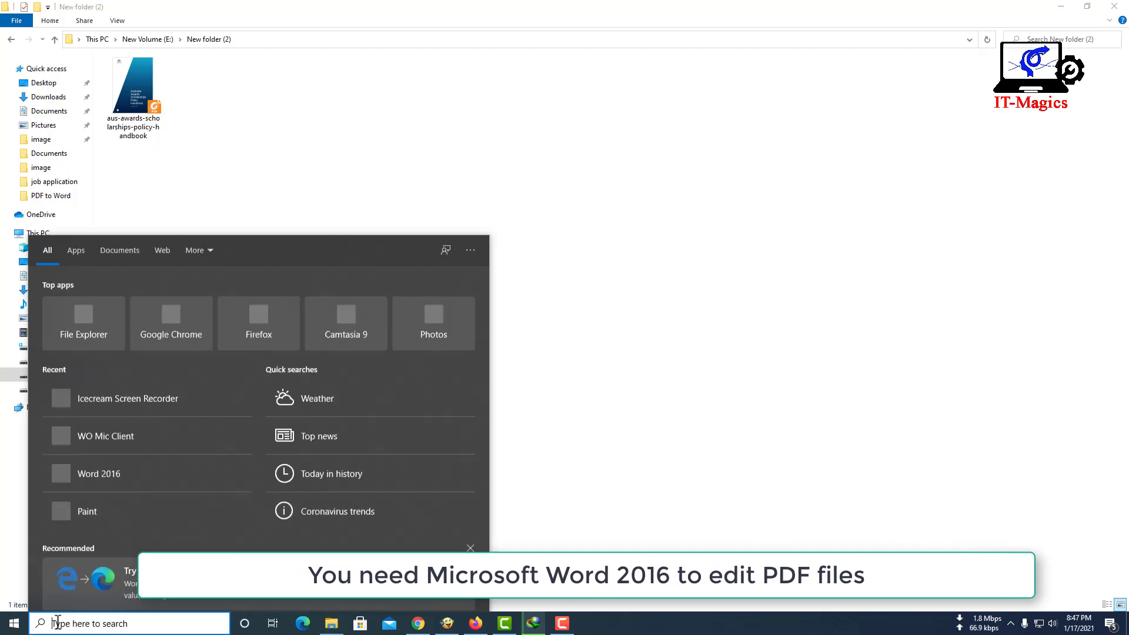
text(wor)
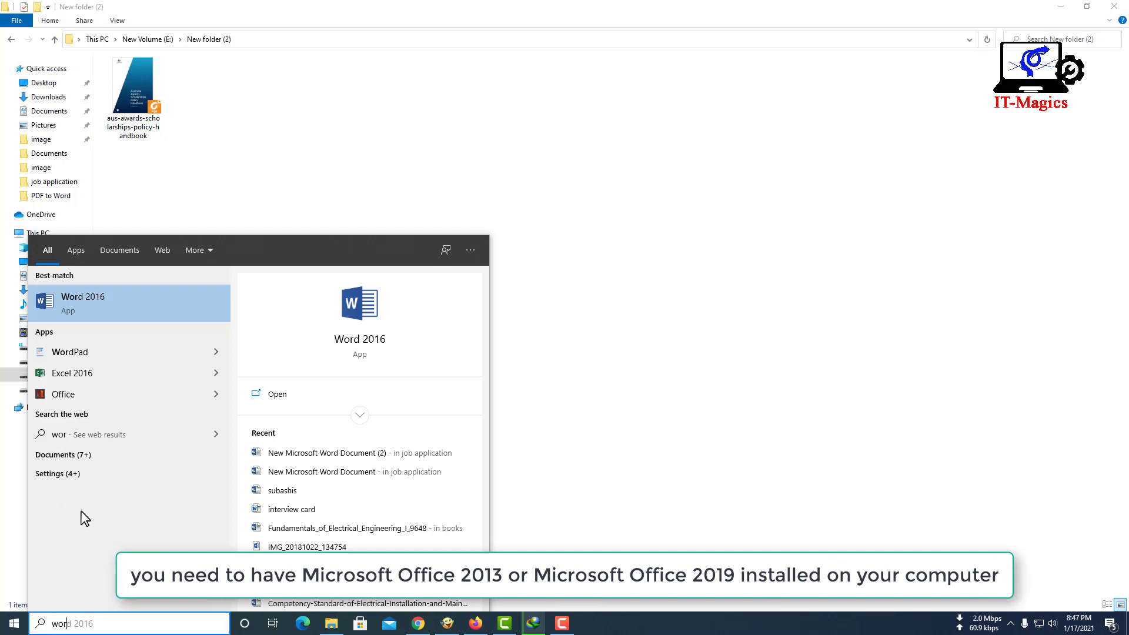
click(103, 312)
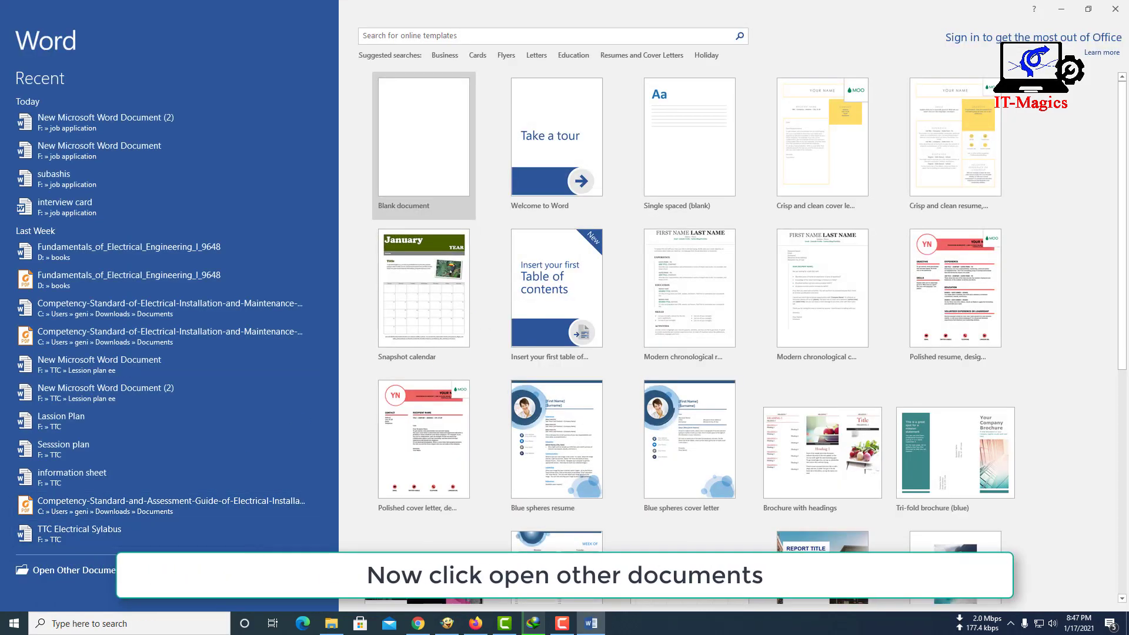
Move from the Word start screen to the Open page via Open Other Documents
click(107, 578)
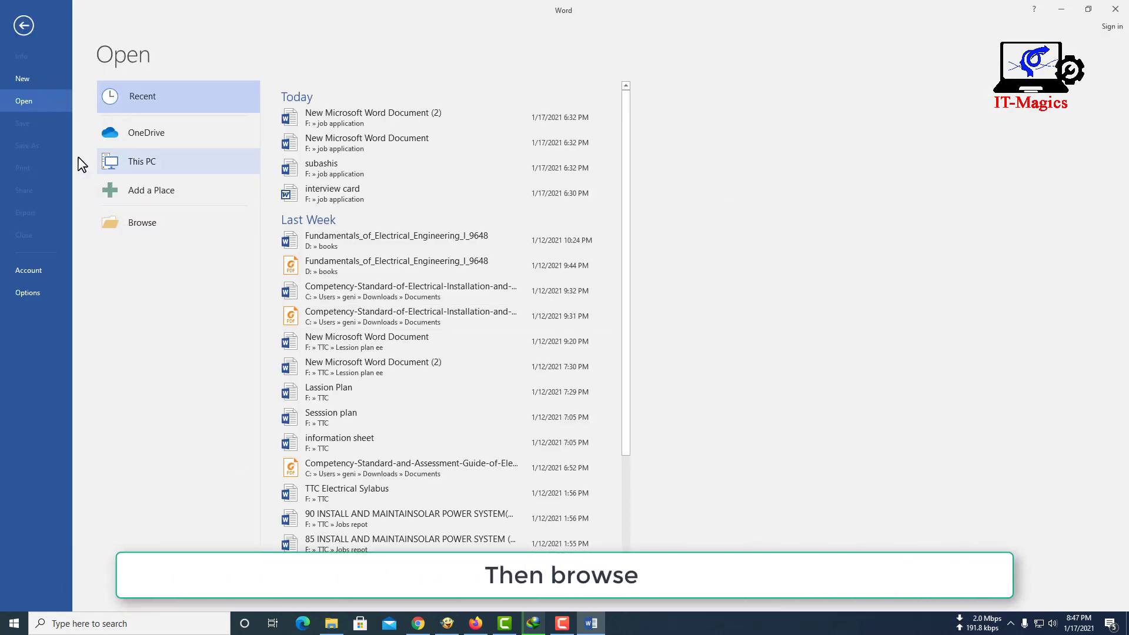
Browse to New Volume (E:) > New folder (2) and open the scholarship handbook PDF
click(156, 226)
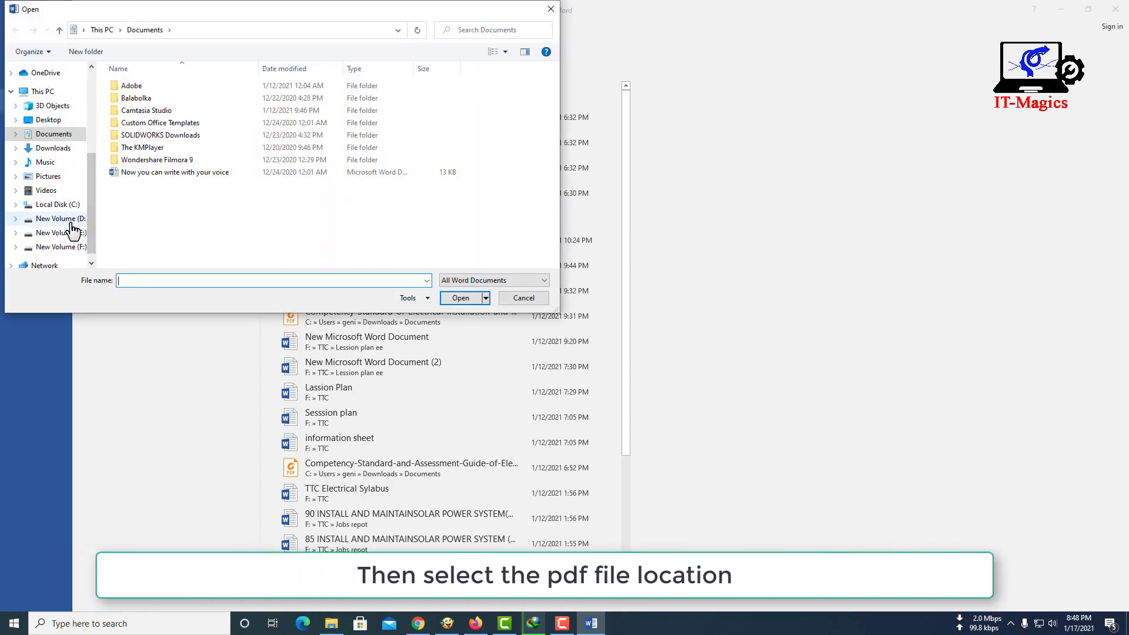
click(69, 220)
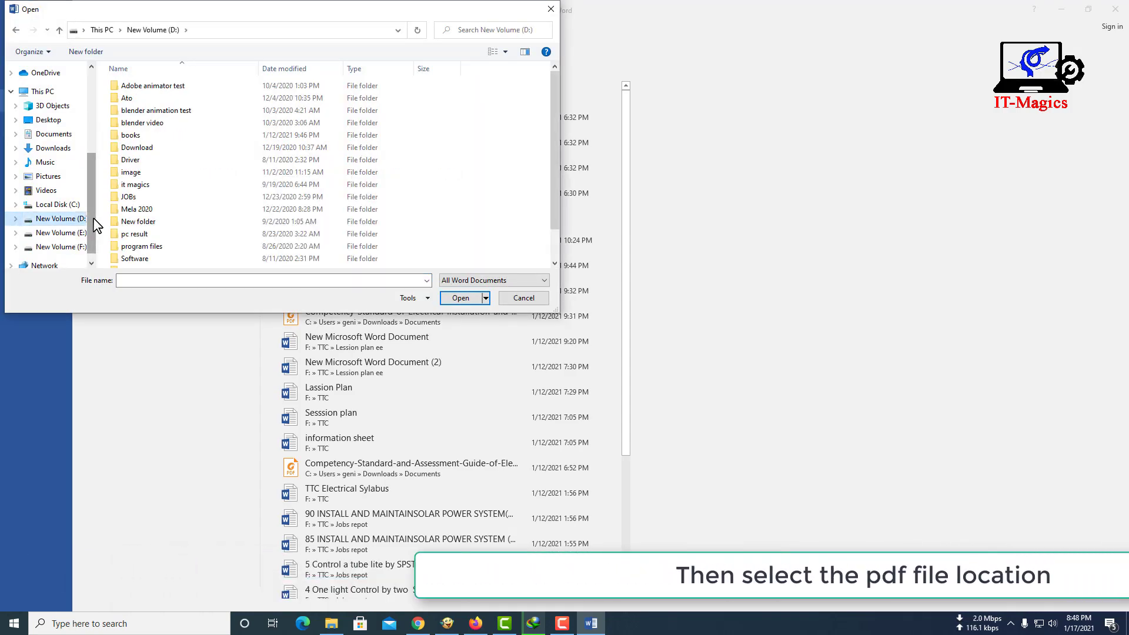
click(82, 233)
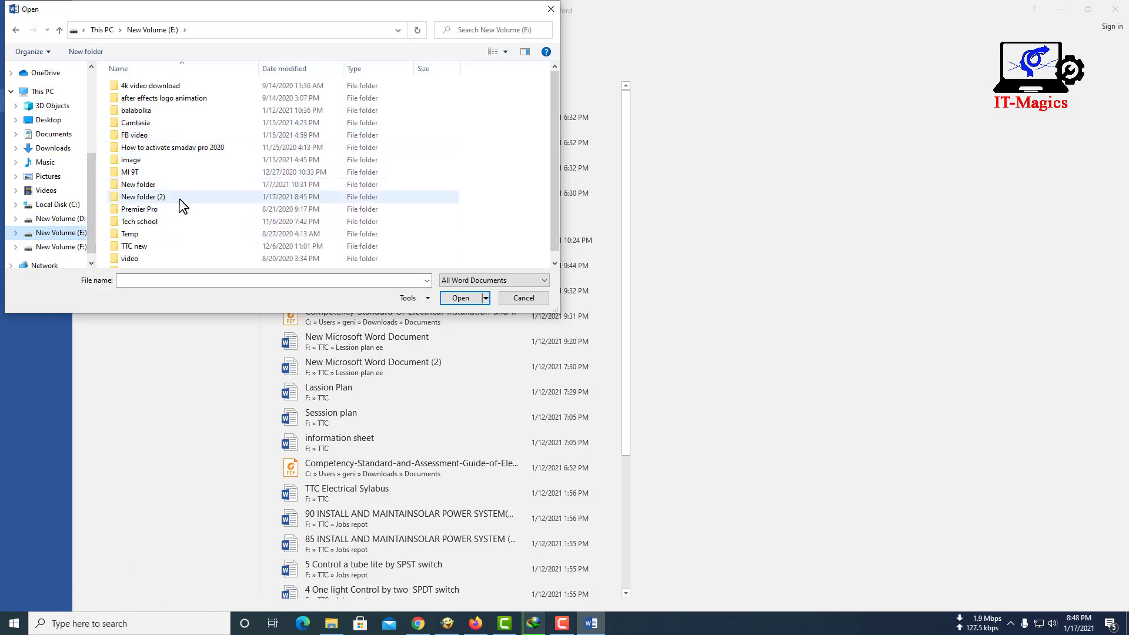
click(178, 198)
double_click(178, 198)
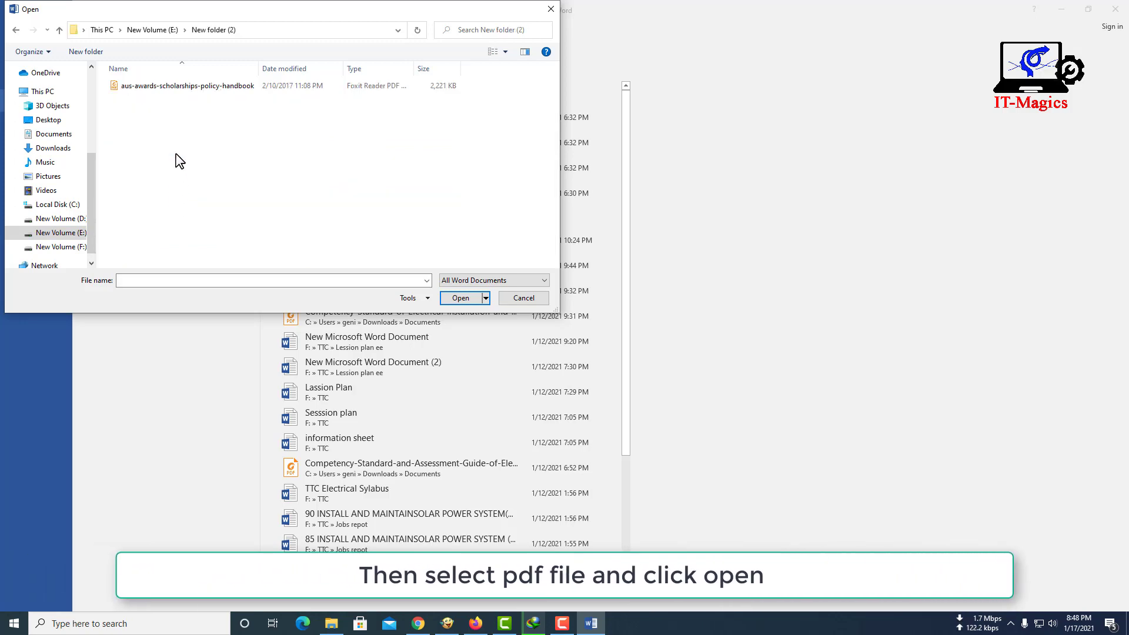
click(188, 85)
click(460, 298)
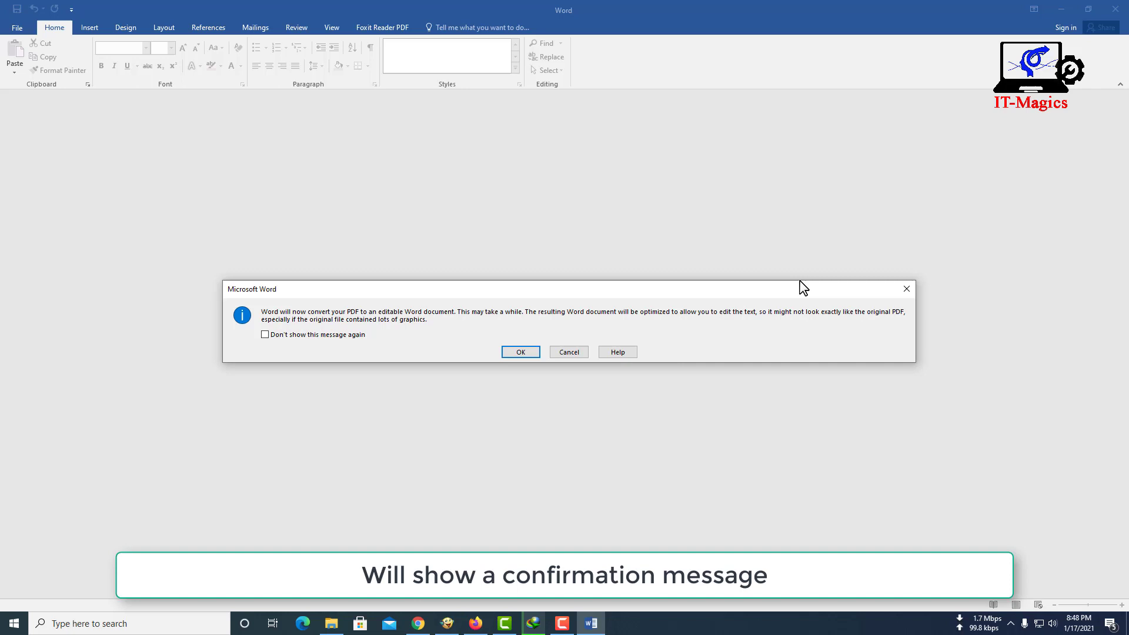
Accept the notice so Word converts the PDF into an editable document
click(520, 352)
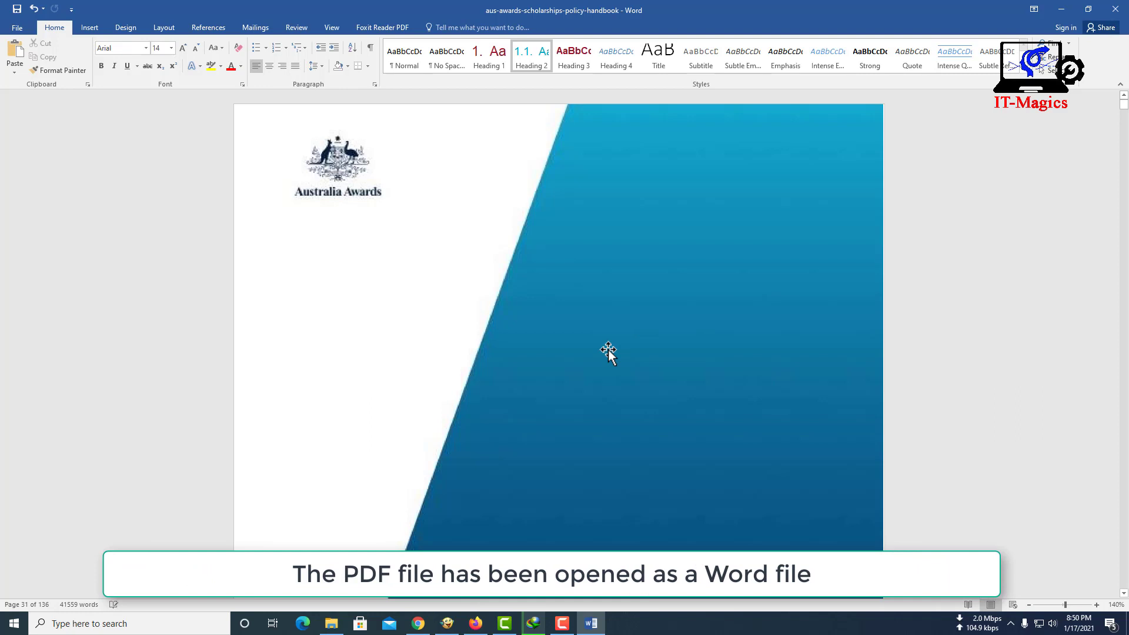
Select the cover background image and shift it up and to the right
click(604, 351)
scroll(580, 353, down, 2)
scroll(577, 343, down, 2)
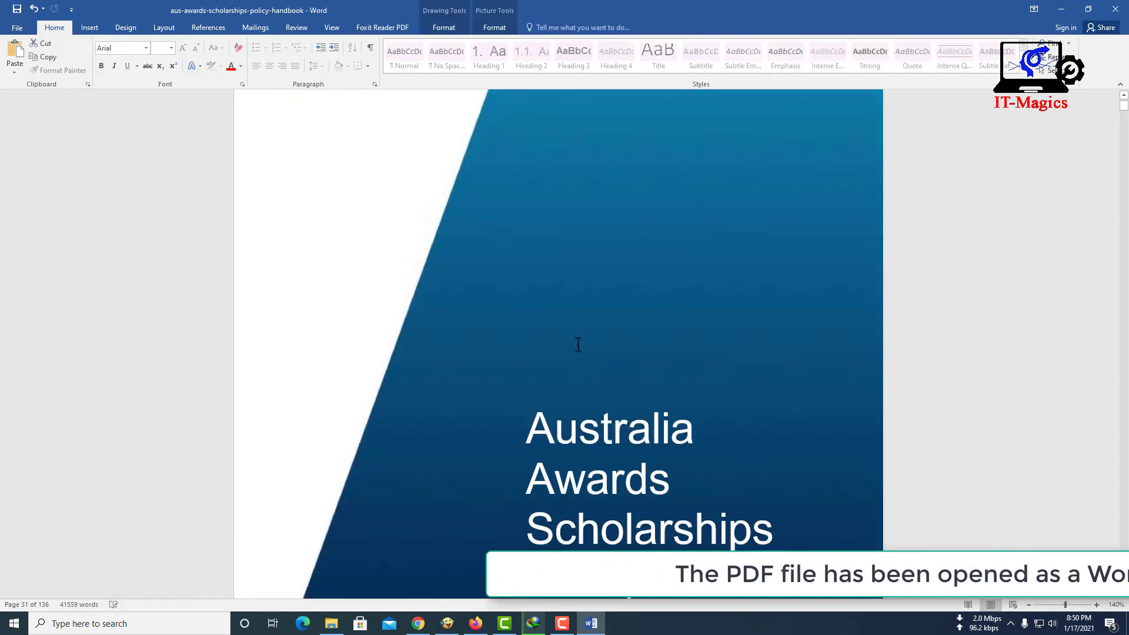
scroll(512, 382, down, 4)
scroll(450, 417, down, 3)
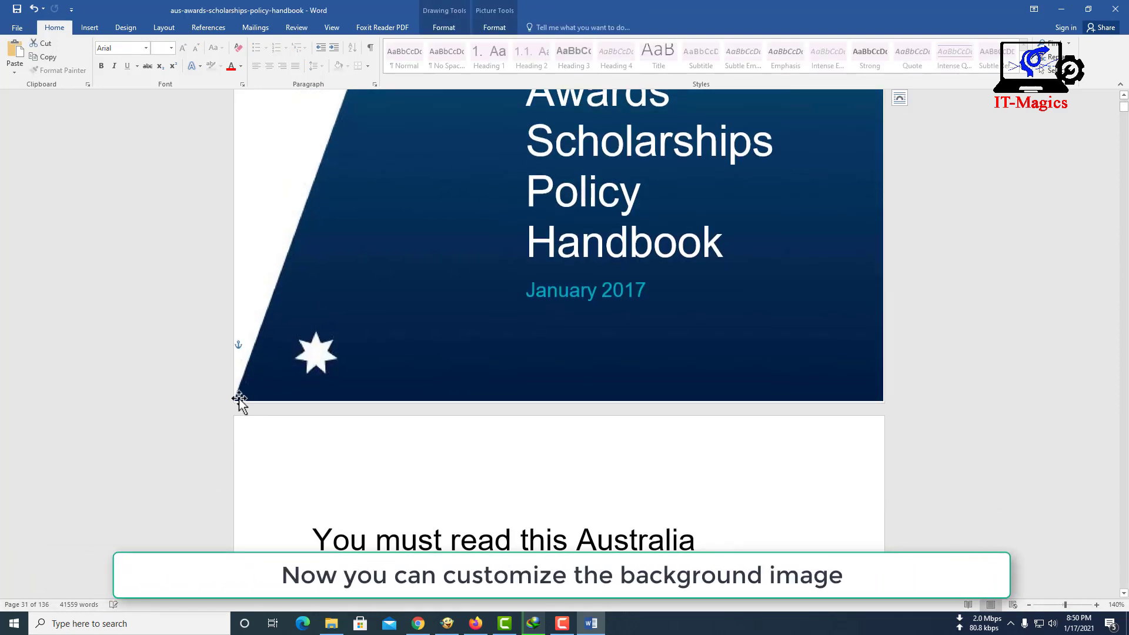
drag(310, 351, 377, 358)
scroll(446, 348, up, 10)
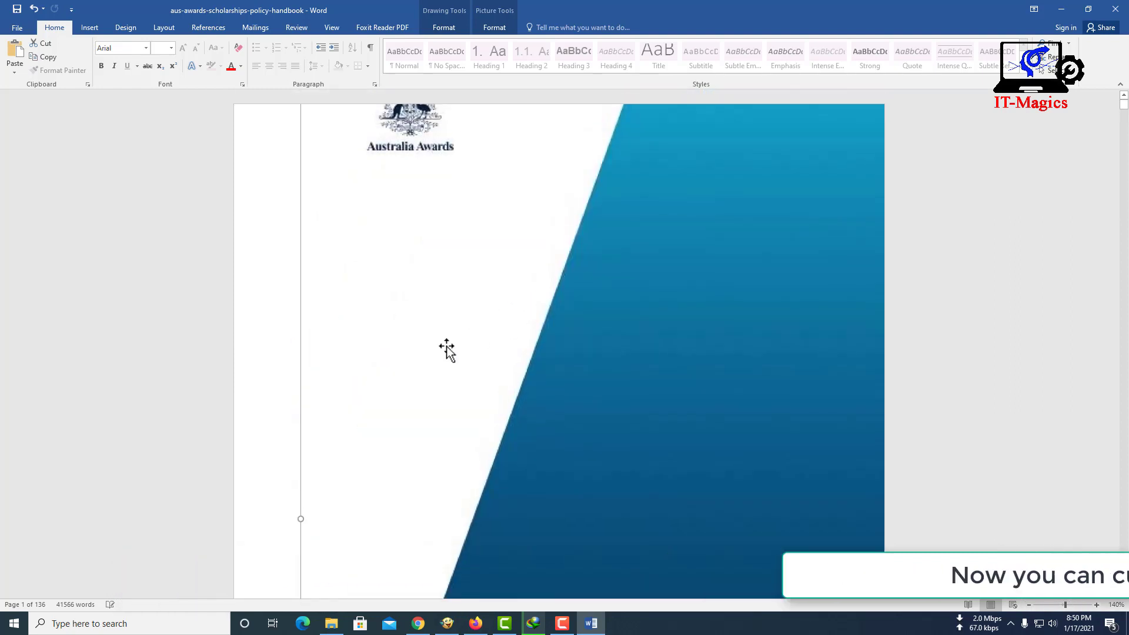
scroll(406, 352, down, 3)
scroll(382, 370, down, 2)
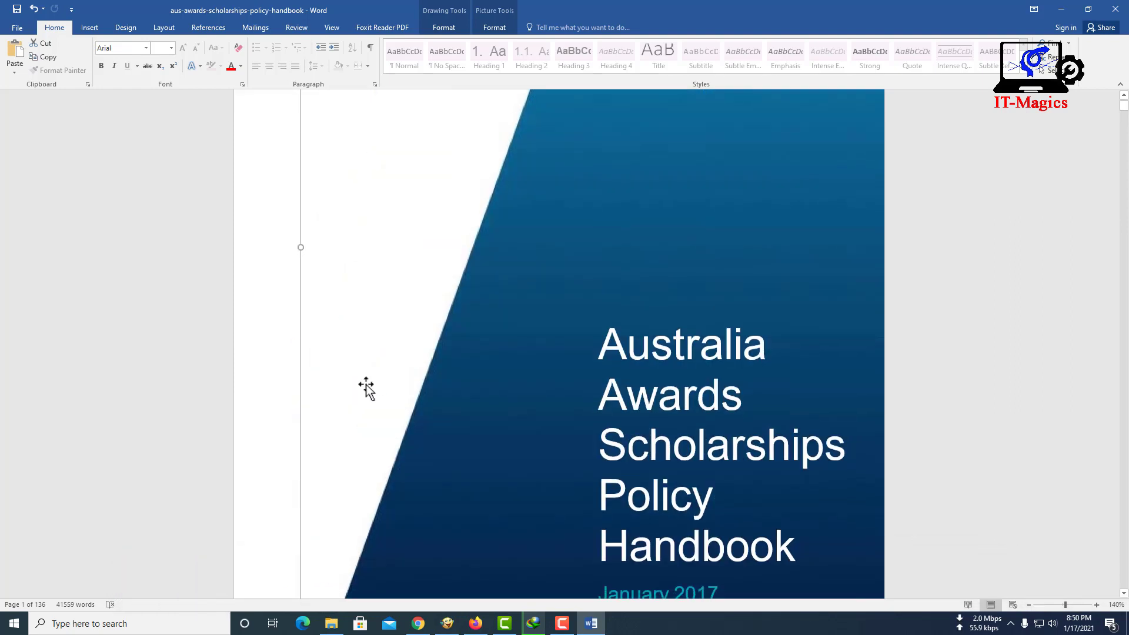
scroll(346, 406, down, 4)
scroll(318, 411, down, 1)
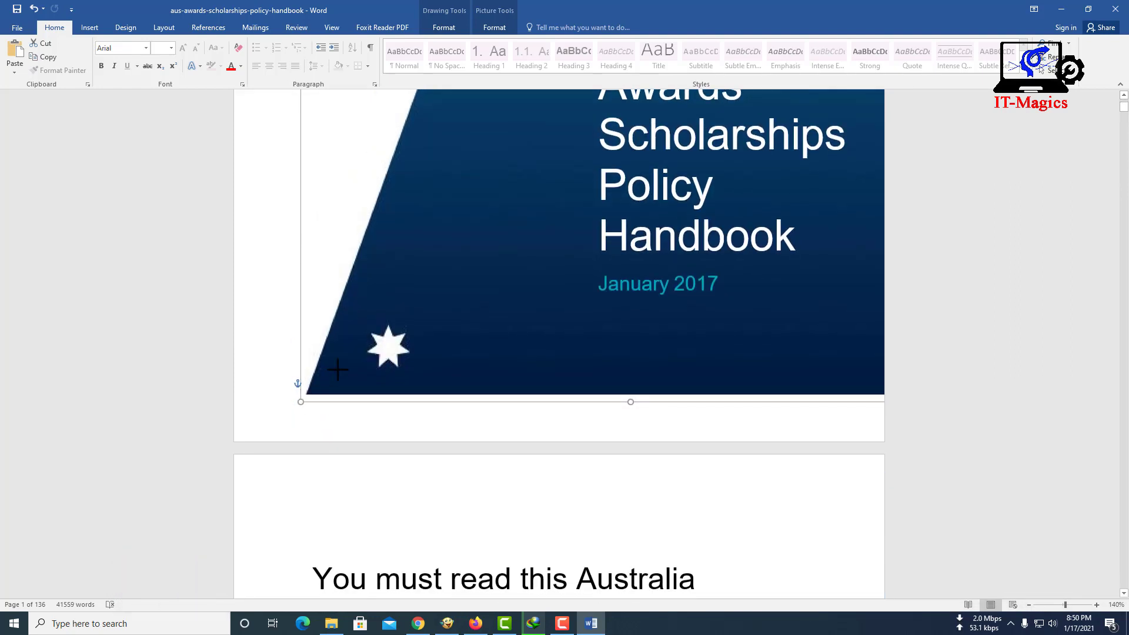
drag(443, 277, 619, 196)
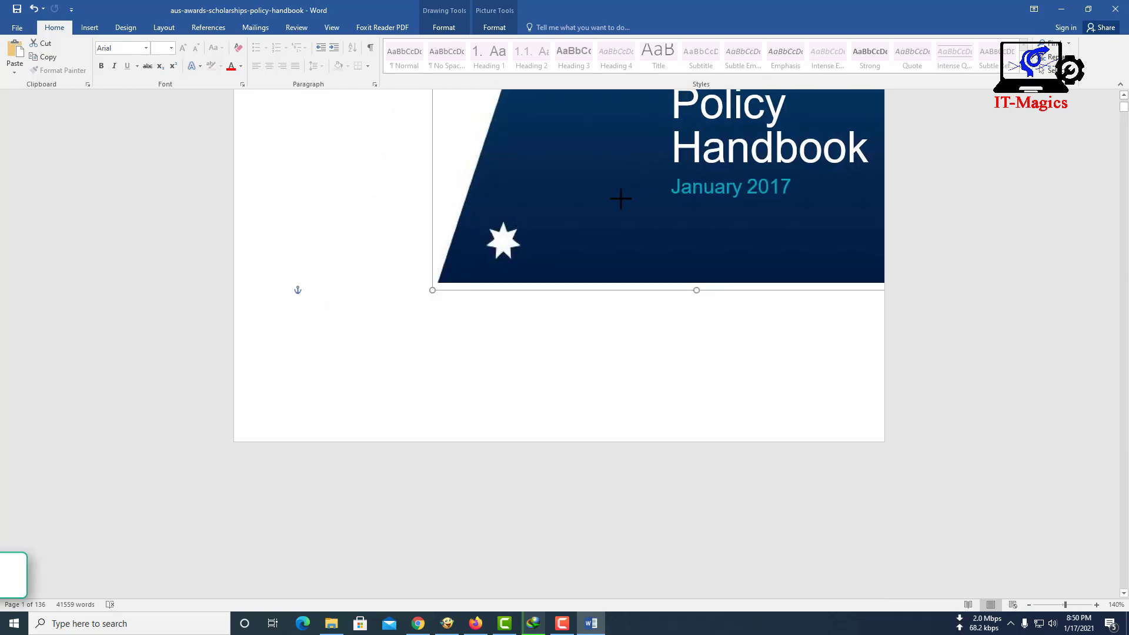
Narrow and shrink the cover image, settle it onto page 1, and zoom out to check
scroll(604, 212, up, 9)
scroll(605, 213, up, 3)
drag(497, 303, 294, 368)
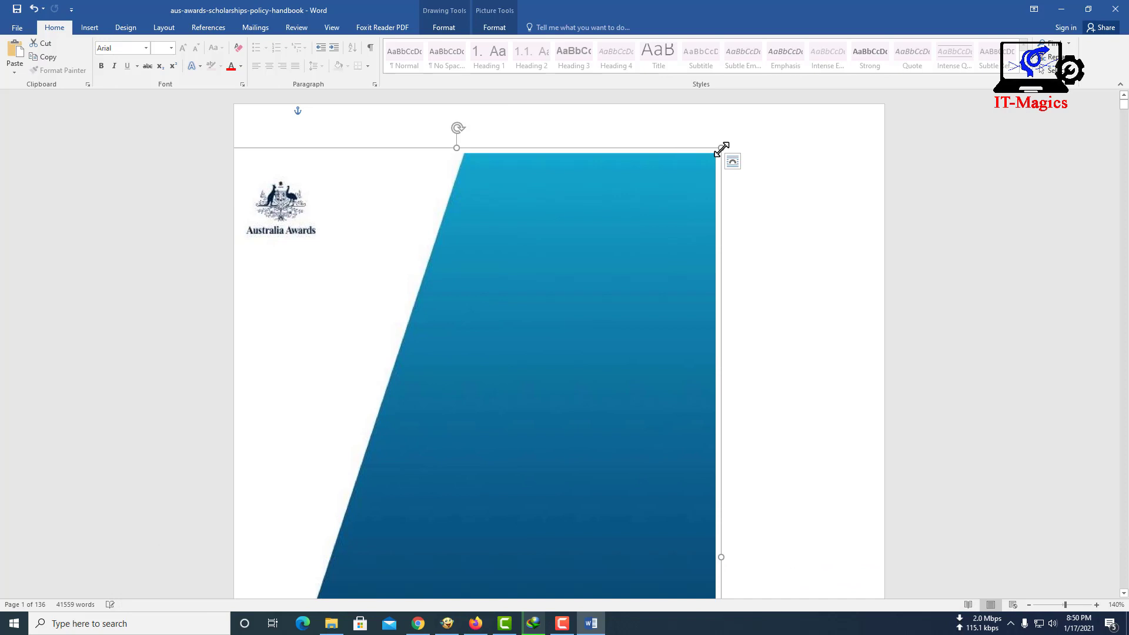
drag(576, 280, 492, 345)
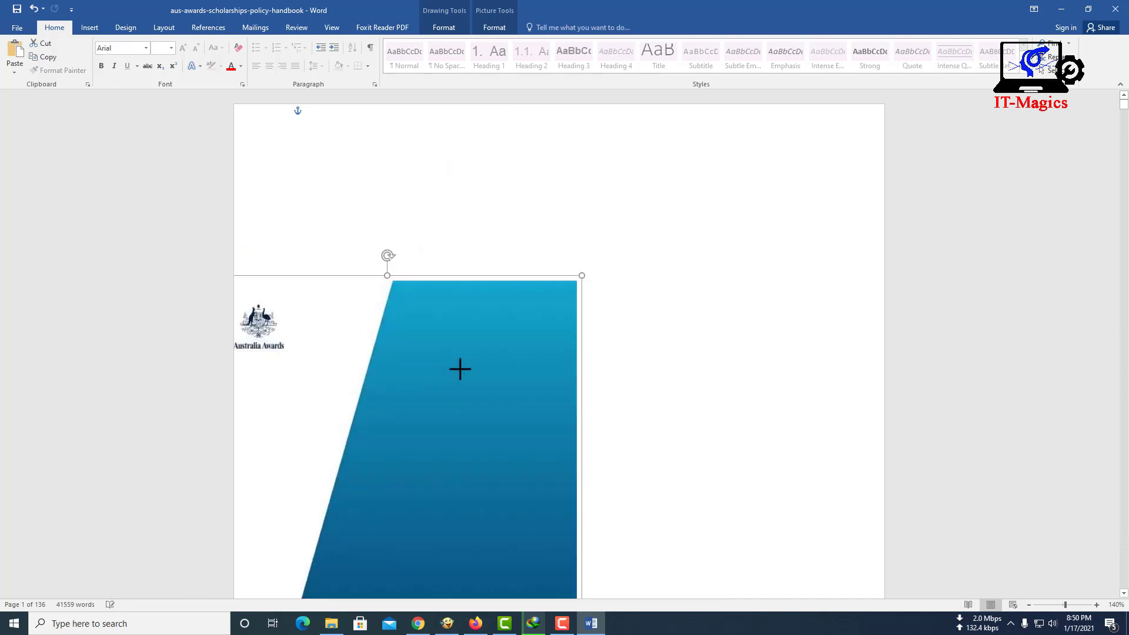
drag(383, 404, 573, 353)
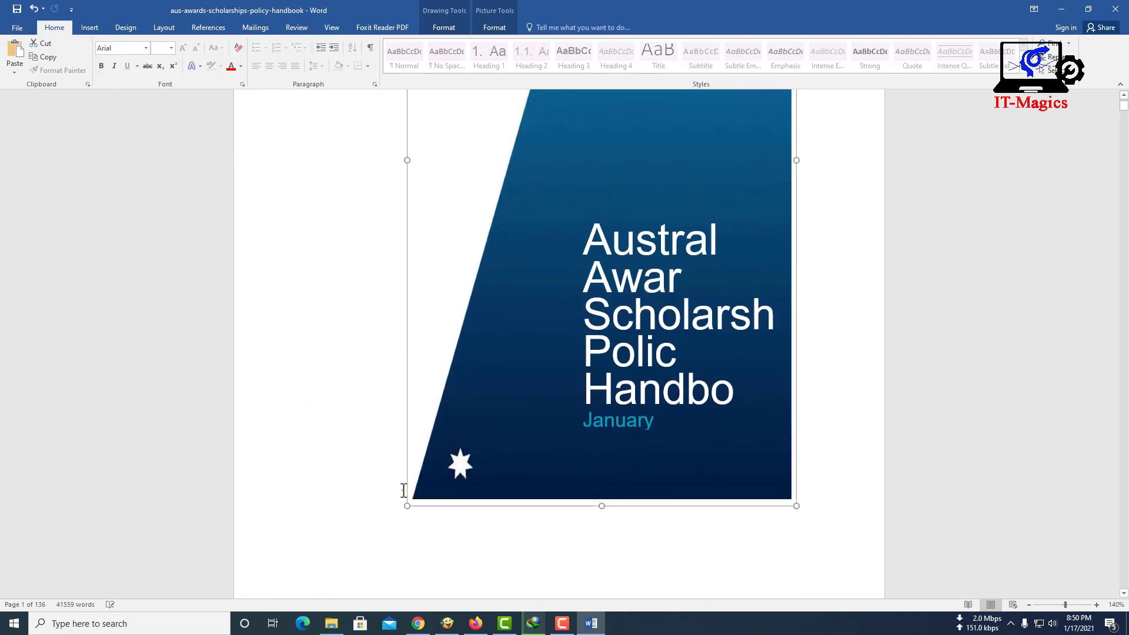
drag(465, 437, 515, 378)
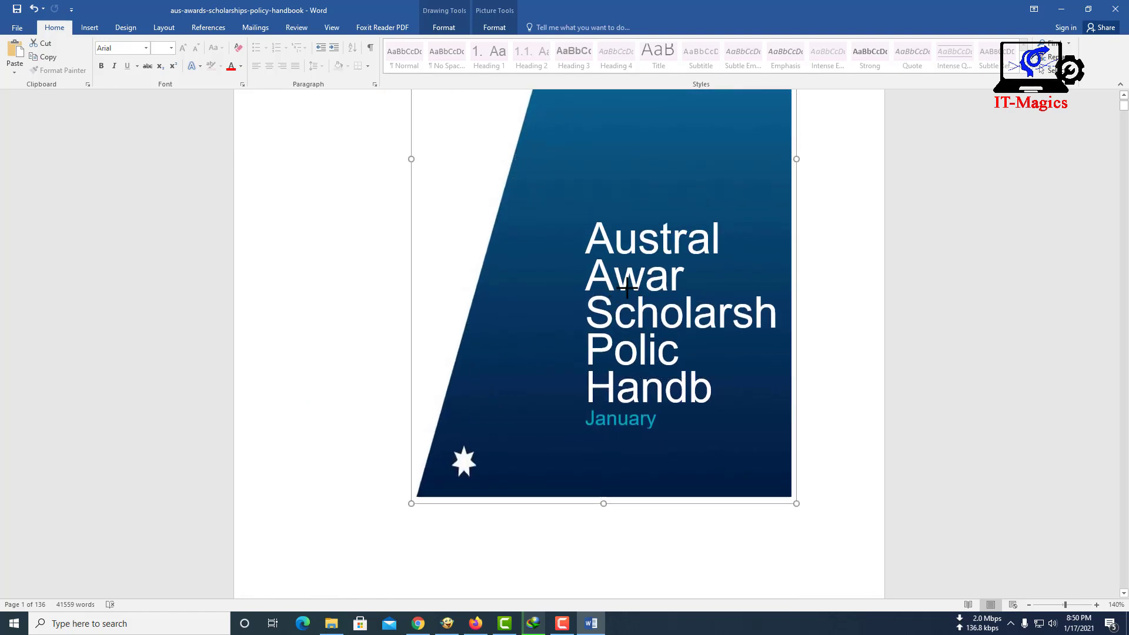
mouse_move(605, 300)
mouse_down()
mouse_move(548, 310)
mouse_move(558, 292)
mouse_up()
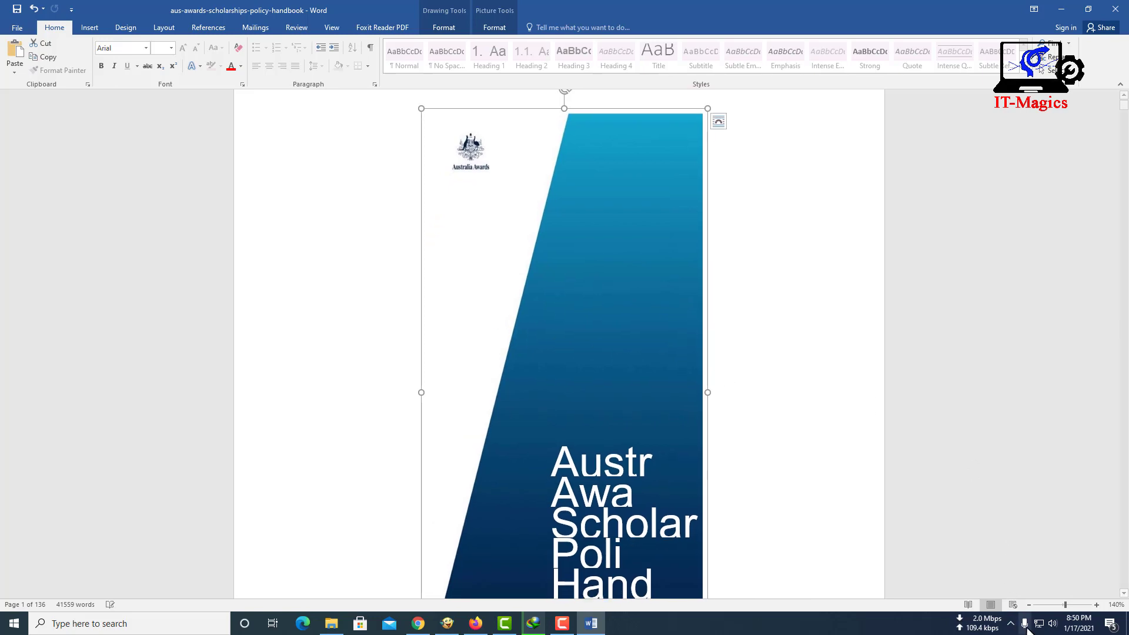
click(1028, 604)
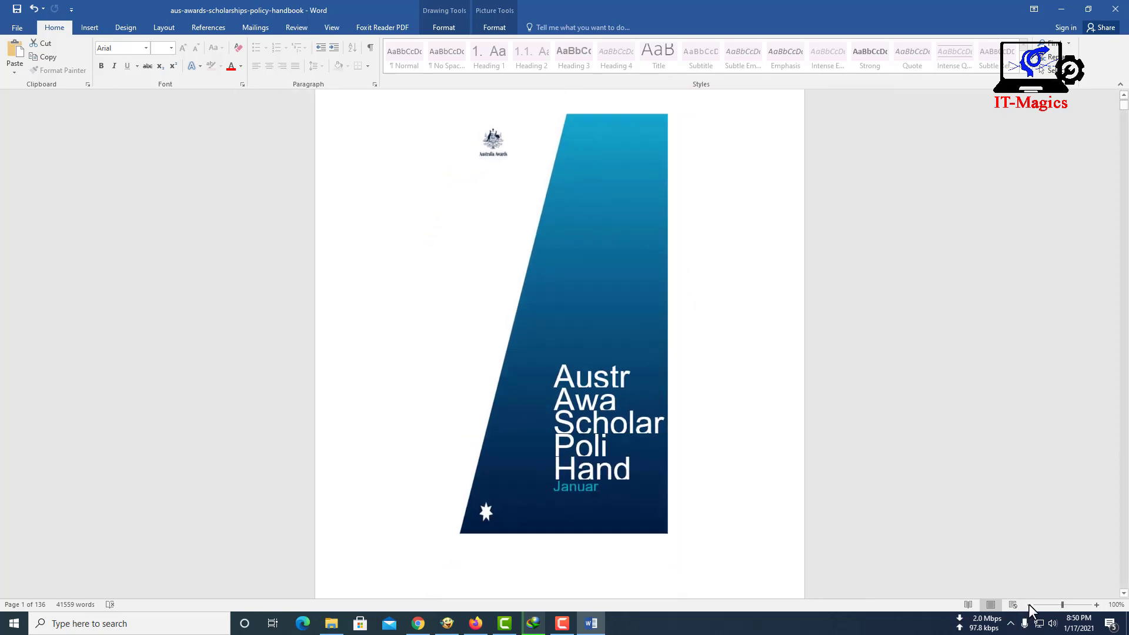
Replace page 2's first two lines with the line 'New line add or remove'
scroll(634, 386, up, 7)
scroll(461, 381, up, 2)
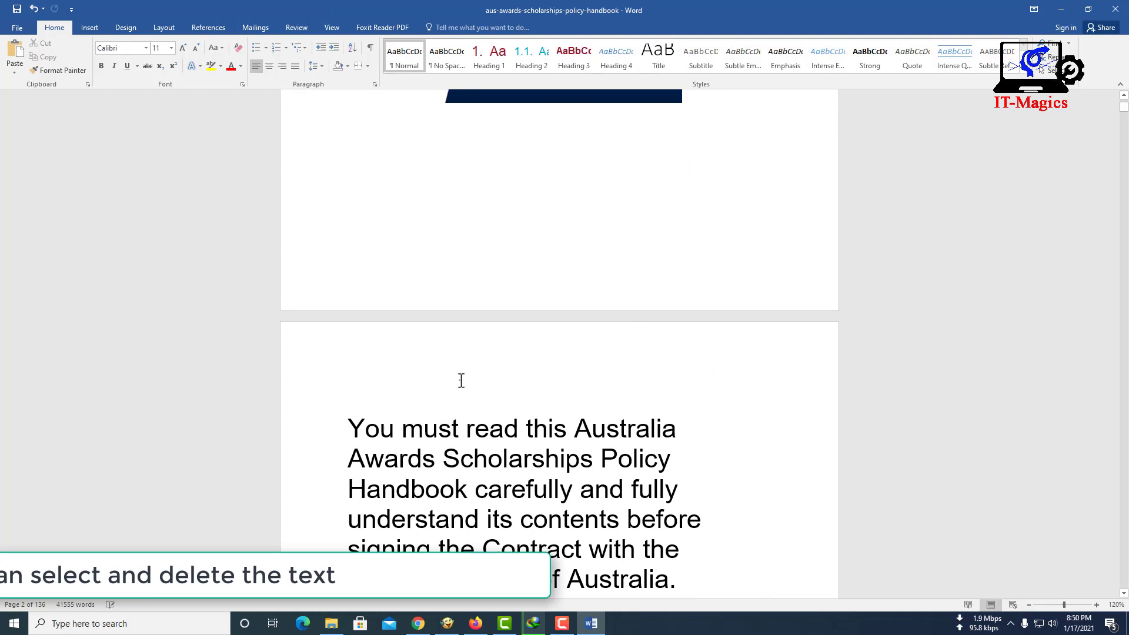
drag(684, 401, 674, 470)
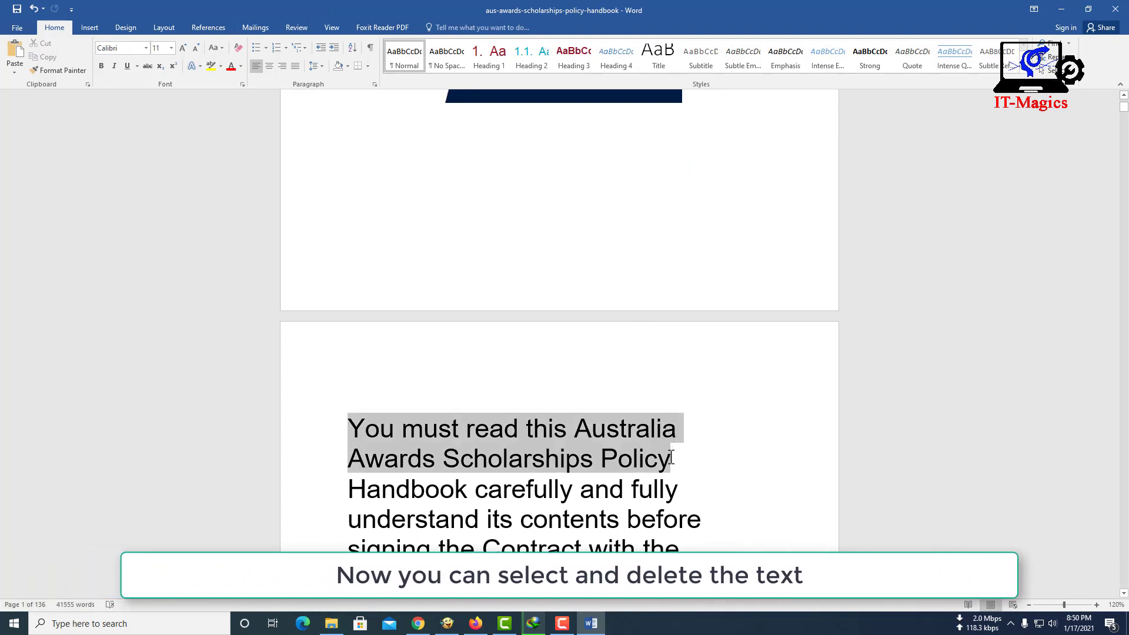
key(Delete)
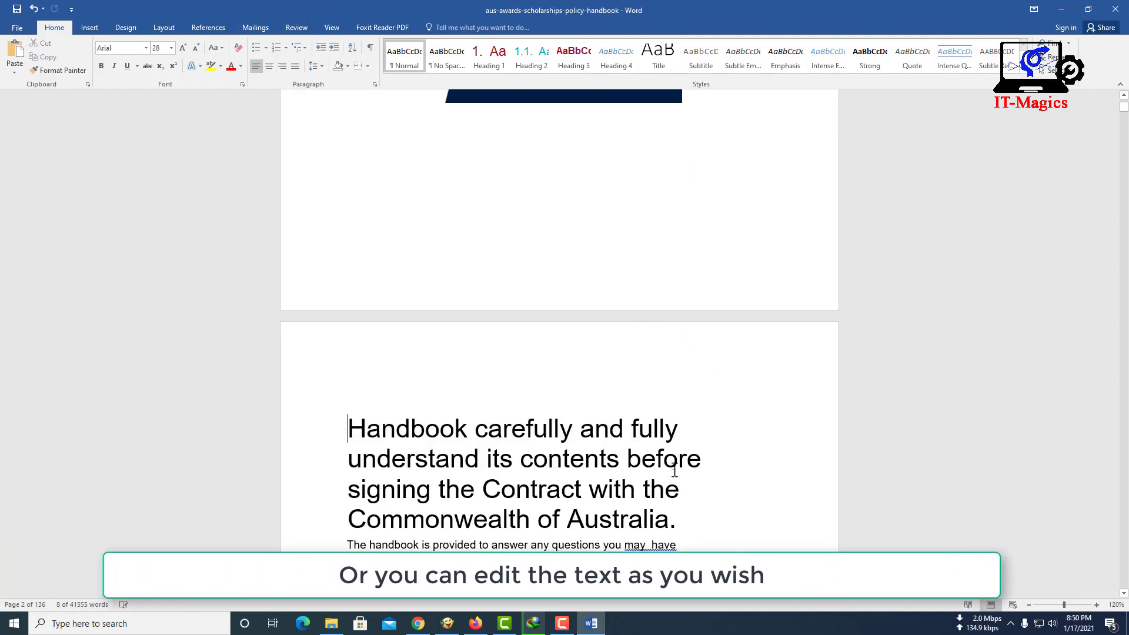
key(ctrl+z)
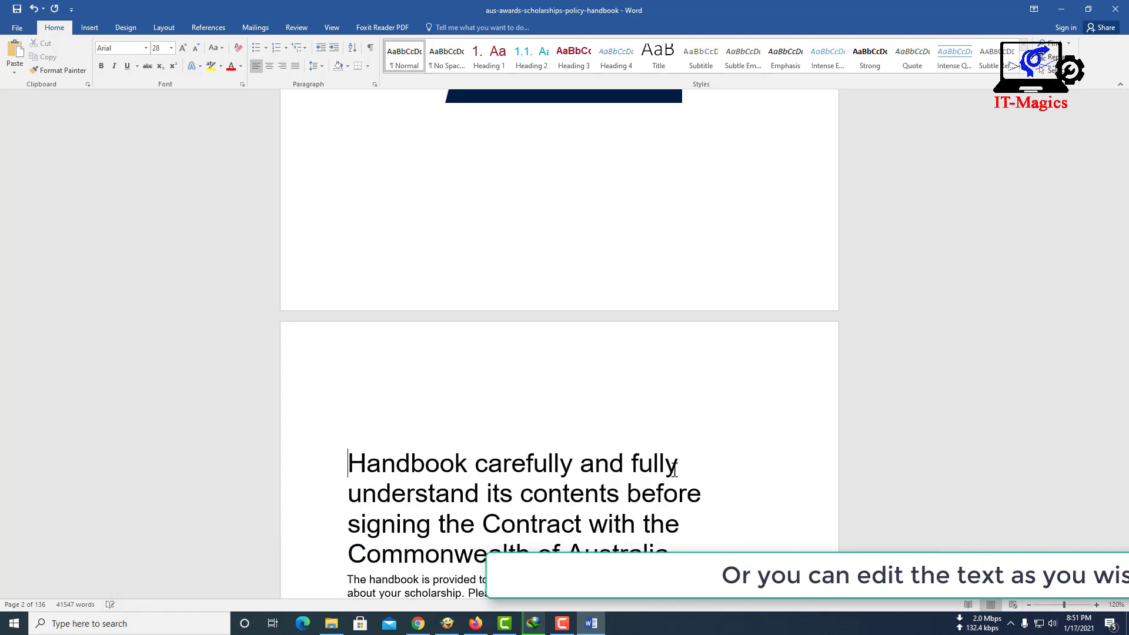
text(N)
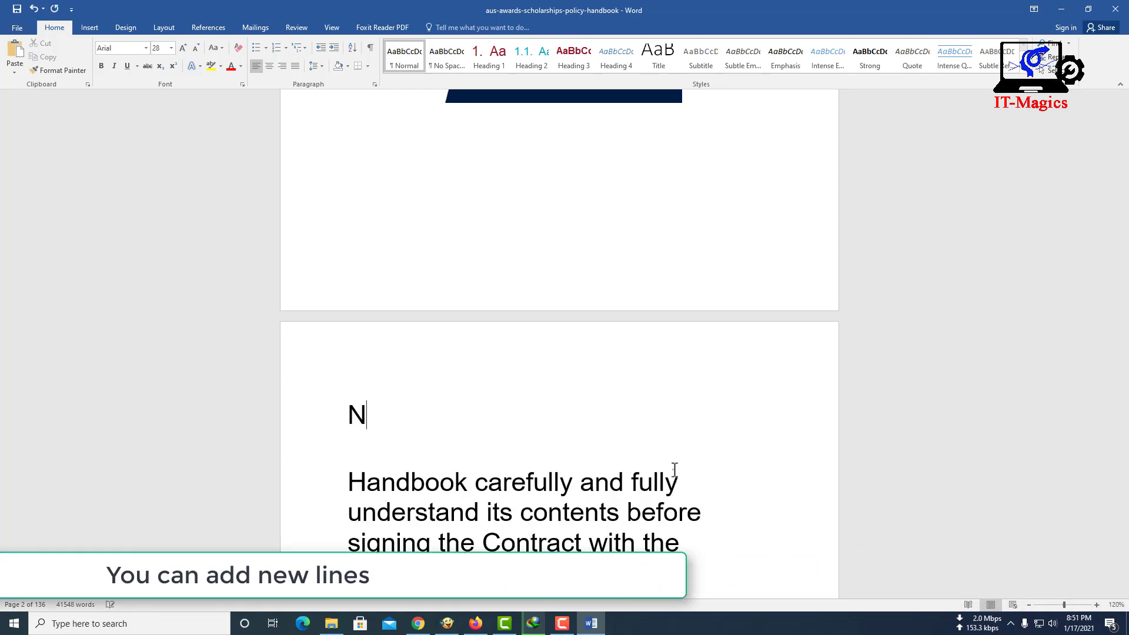
text(ew line add or remove)
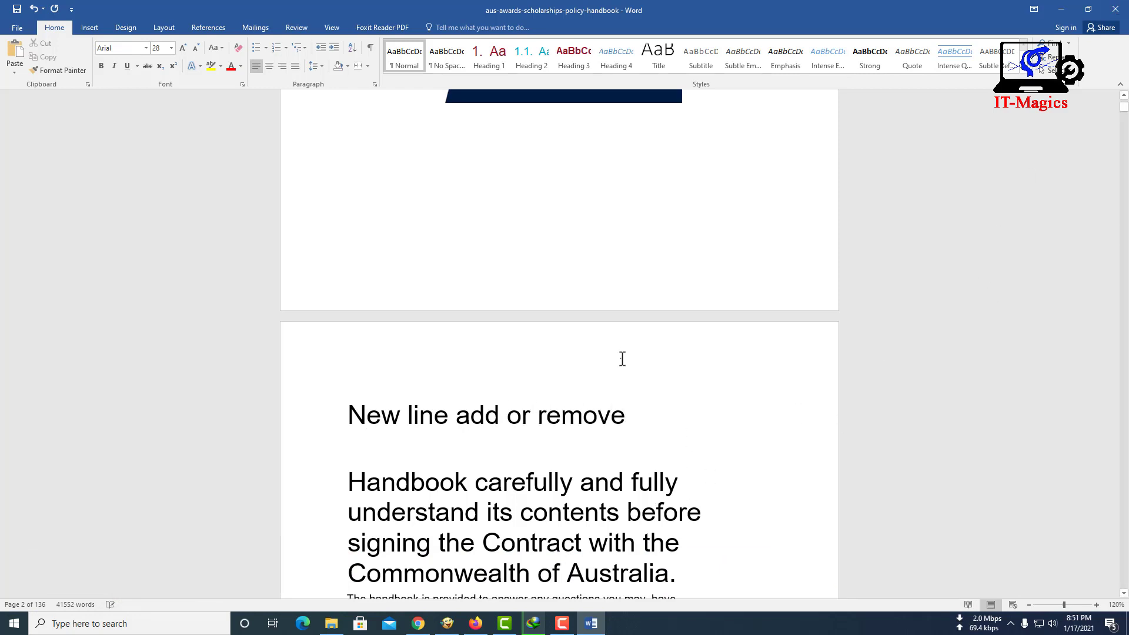
scroll(622, 359, up, 3)
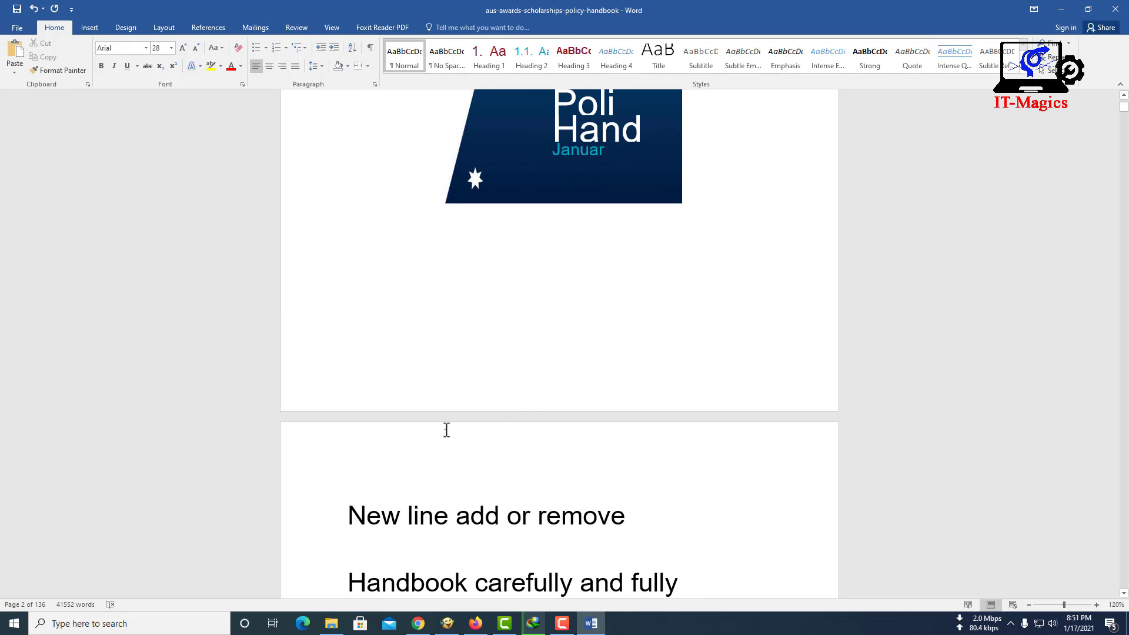
Save the edited handbook as PDF 'aus-awards-scholarships-policy-handbook 2' beside the original
click(18, 28)
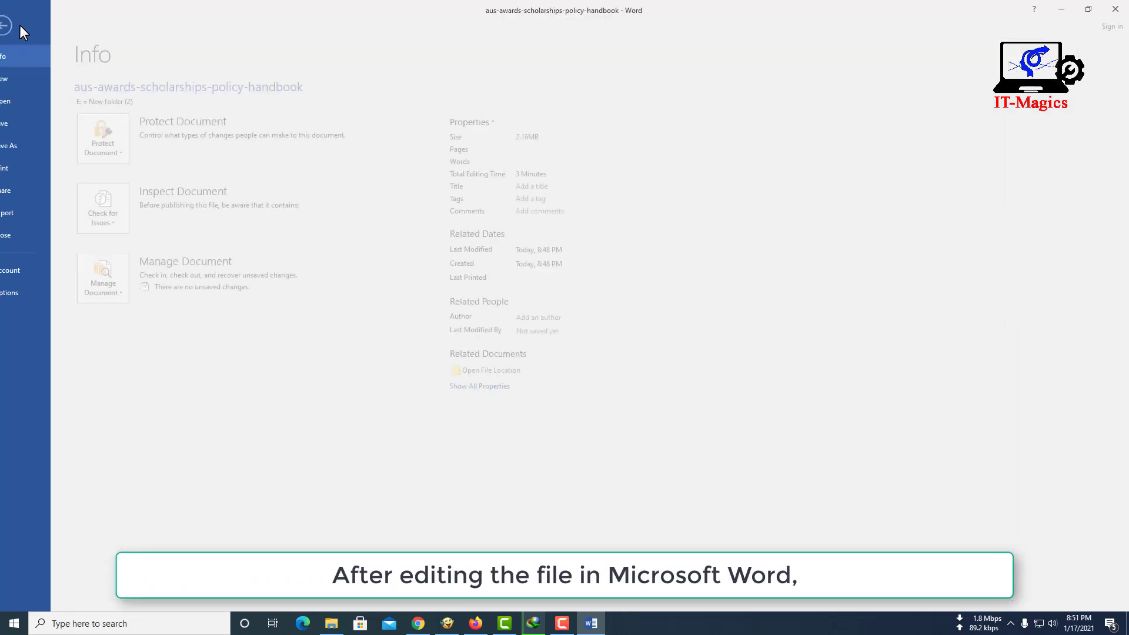
click(26, 150)
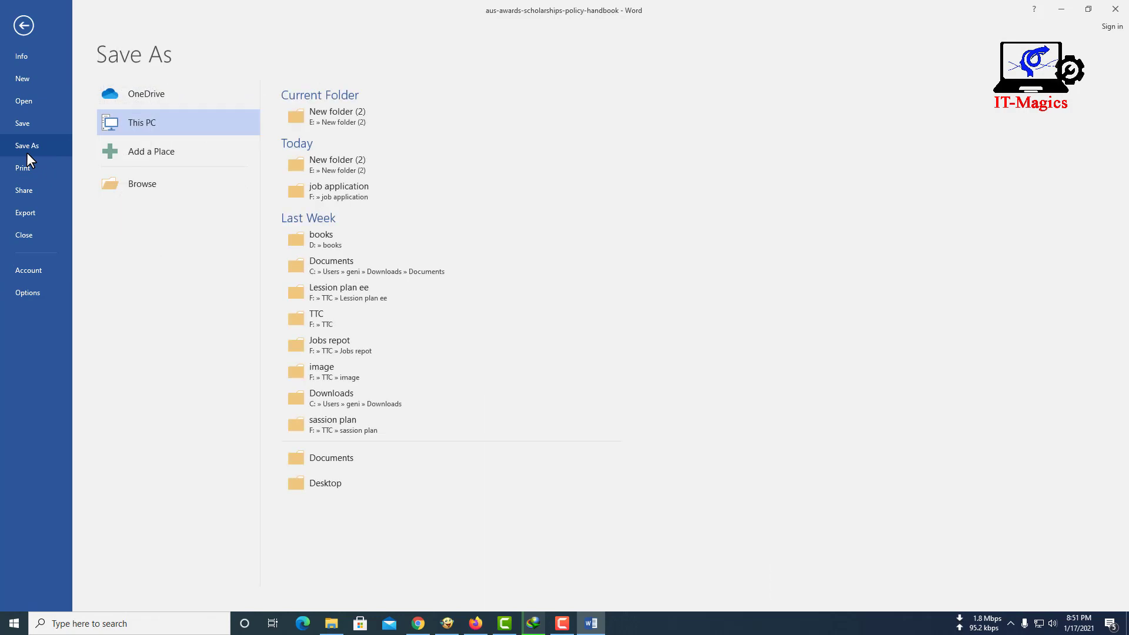
click(154, 185)
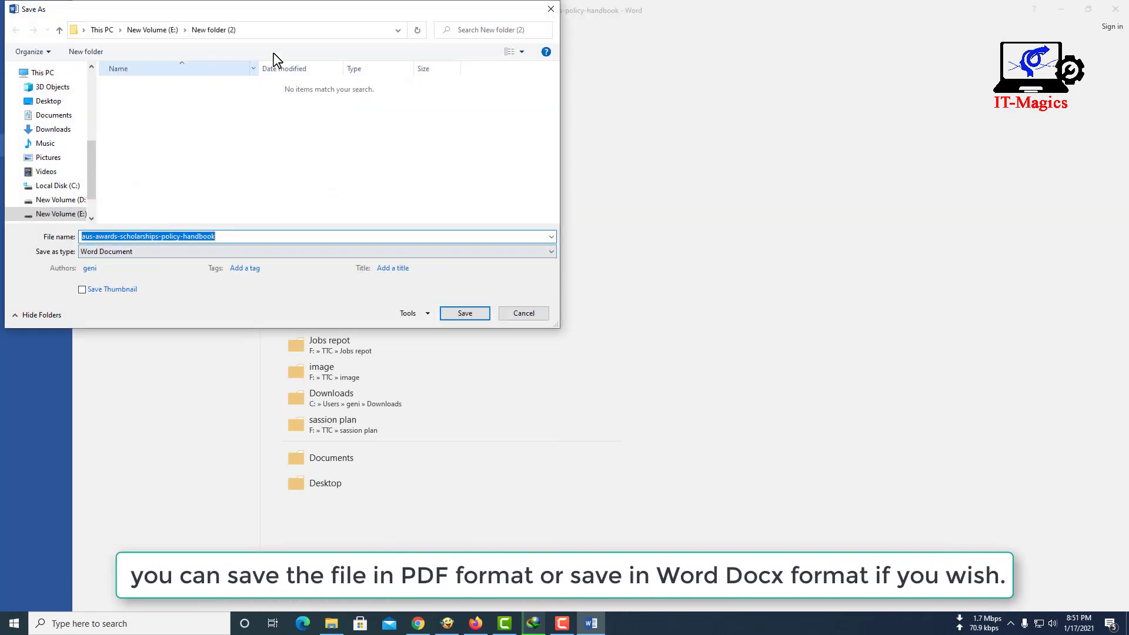
click(181, 252)
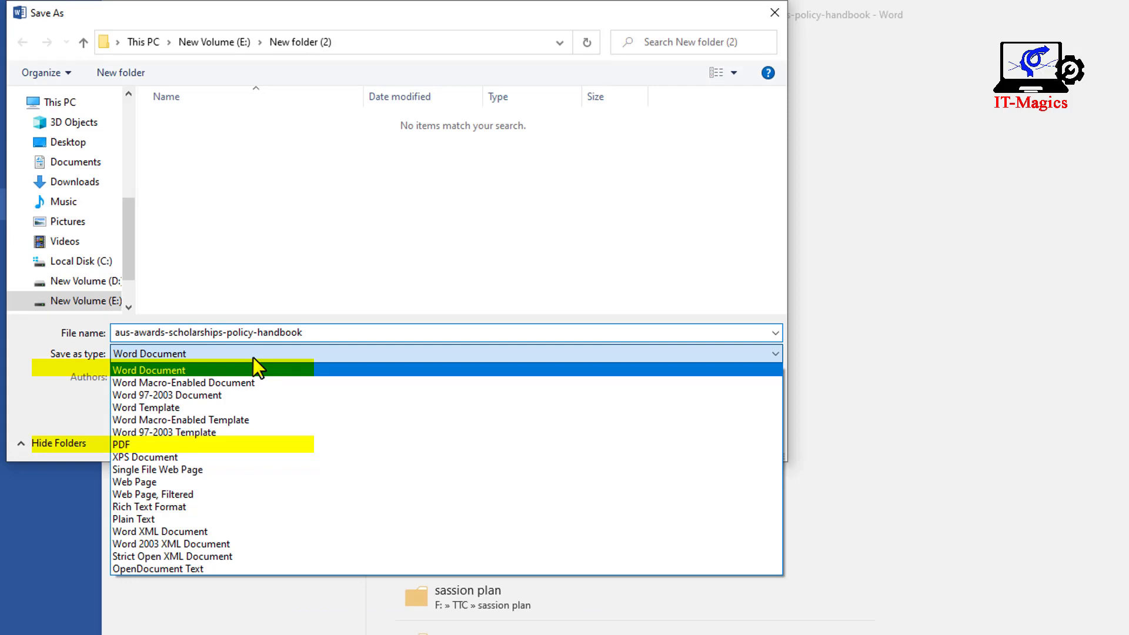
click(153, 445)
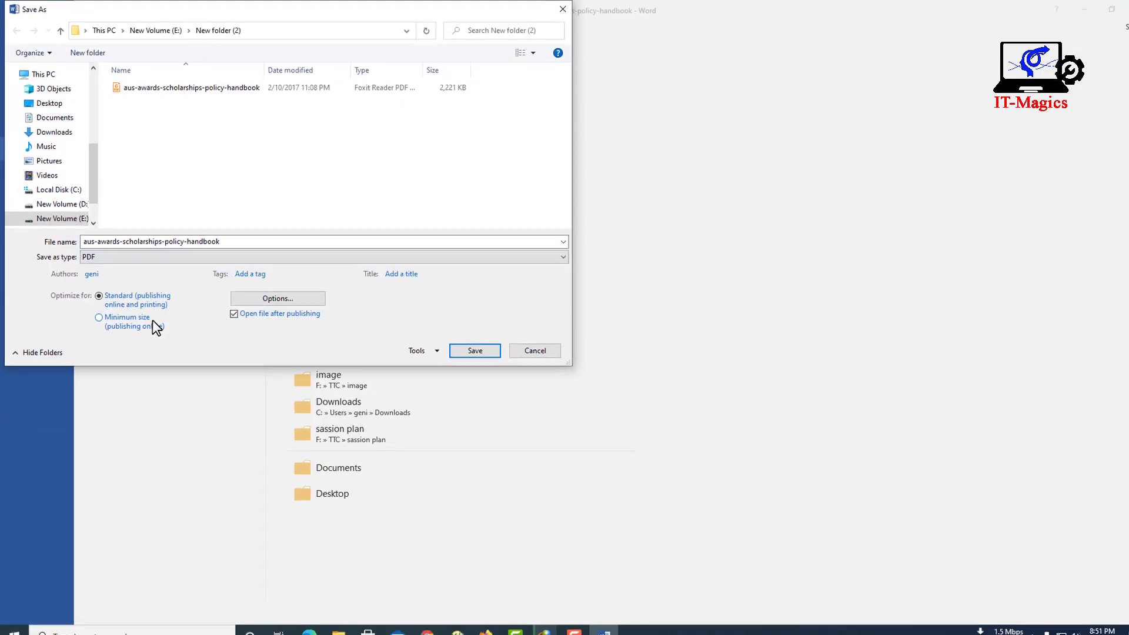
text( 2)
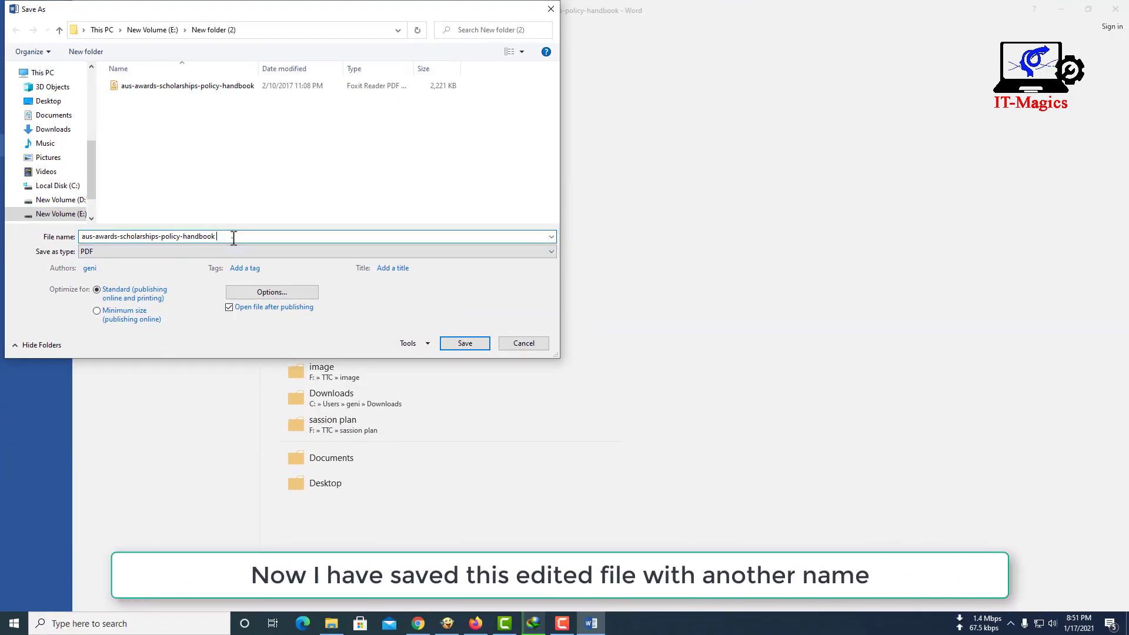
click(465, 343)
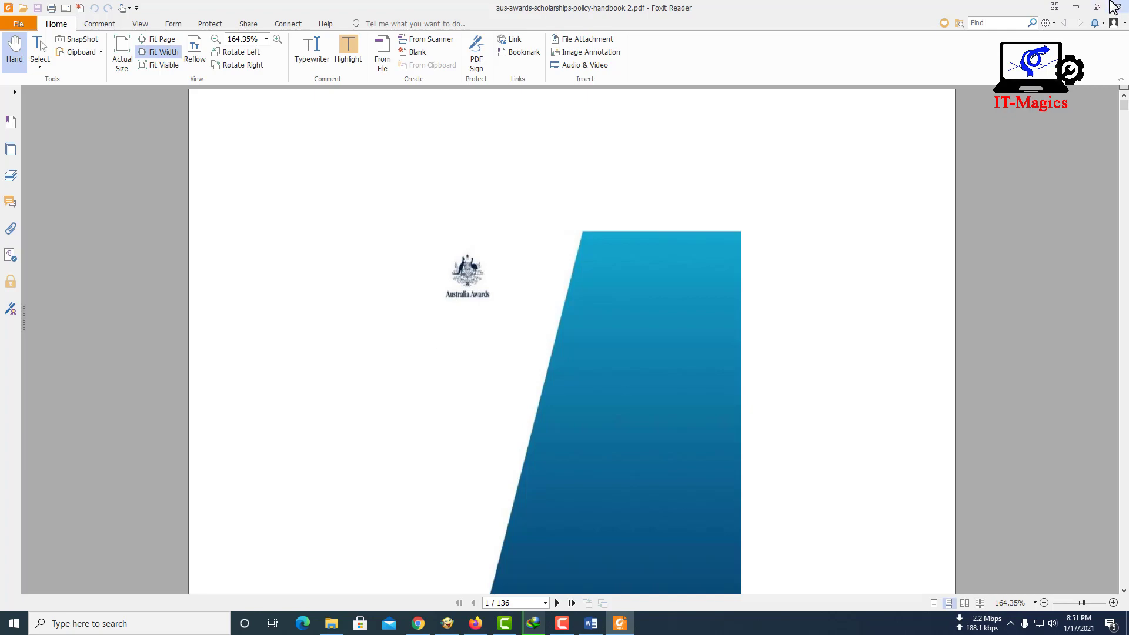
Close the new PDF and compare the original and edited handbook 2 files in New folder (2)
click(1113, 8)
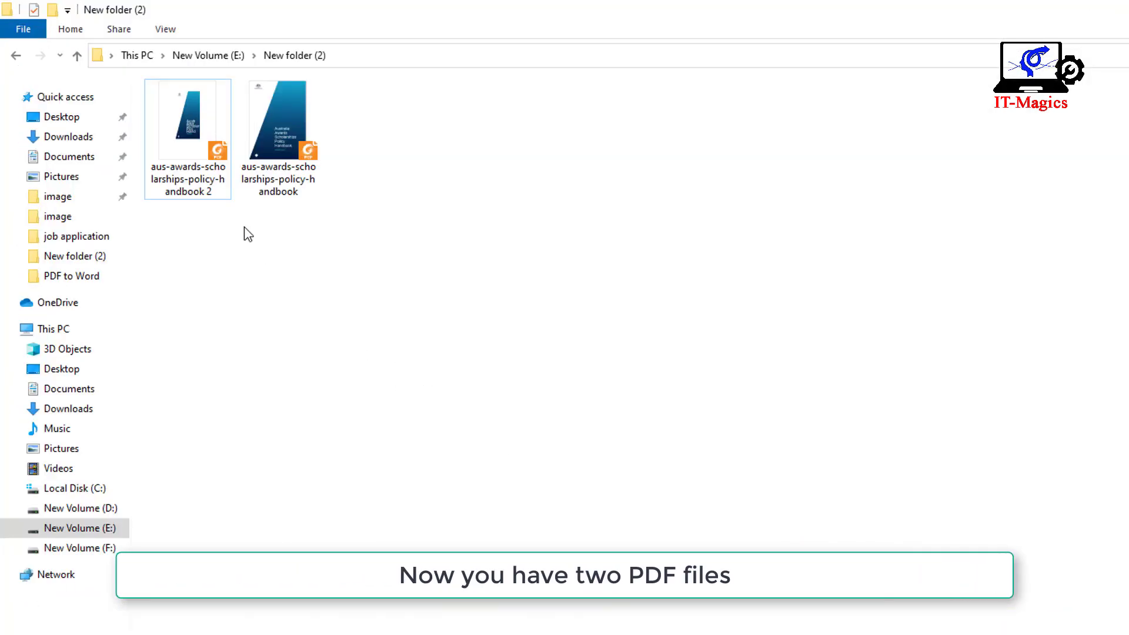
click(273, 180)
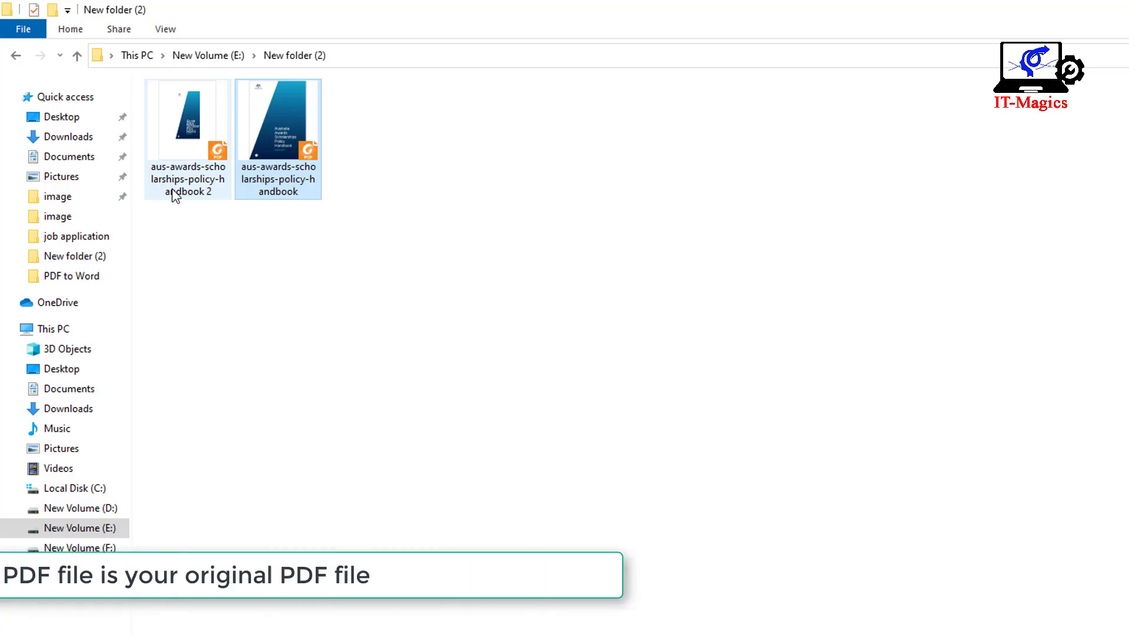
click(184, 195)
click(272, 192)
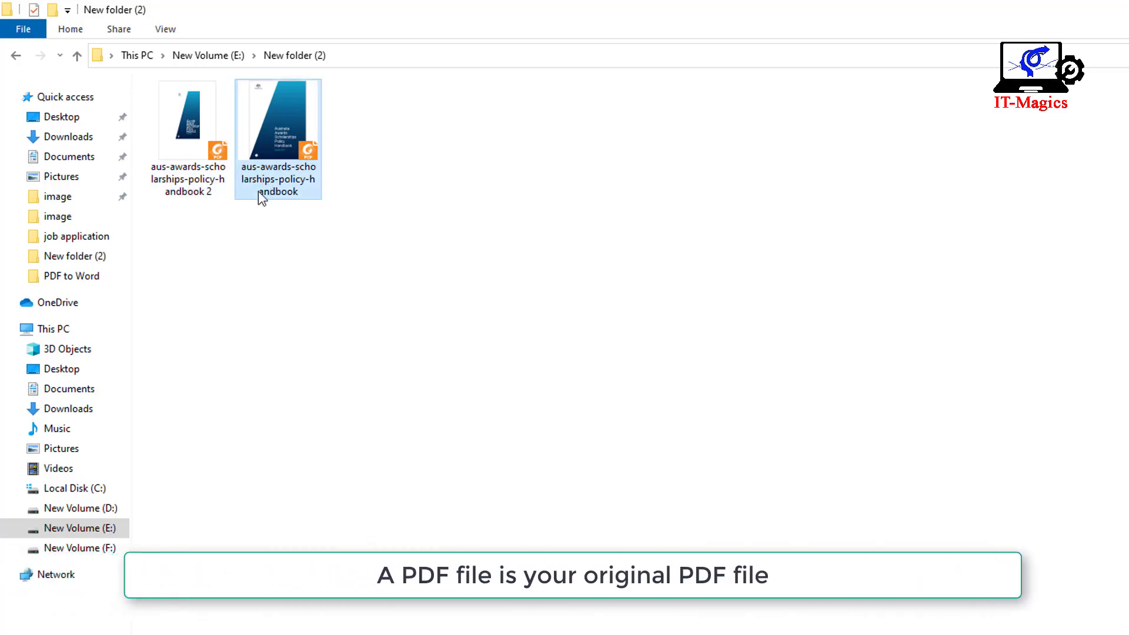
click(198, 196)
click(284, 190)
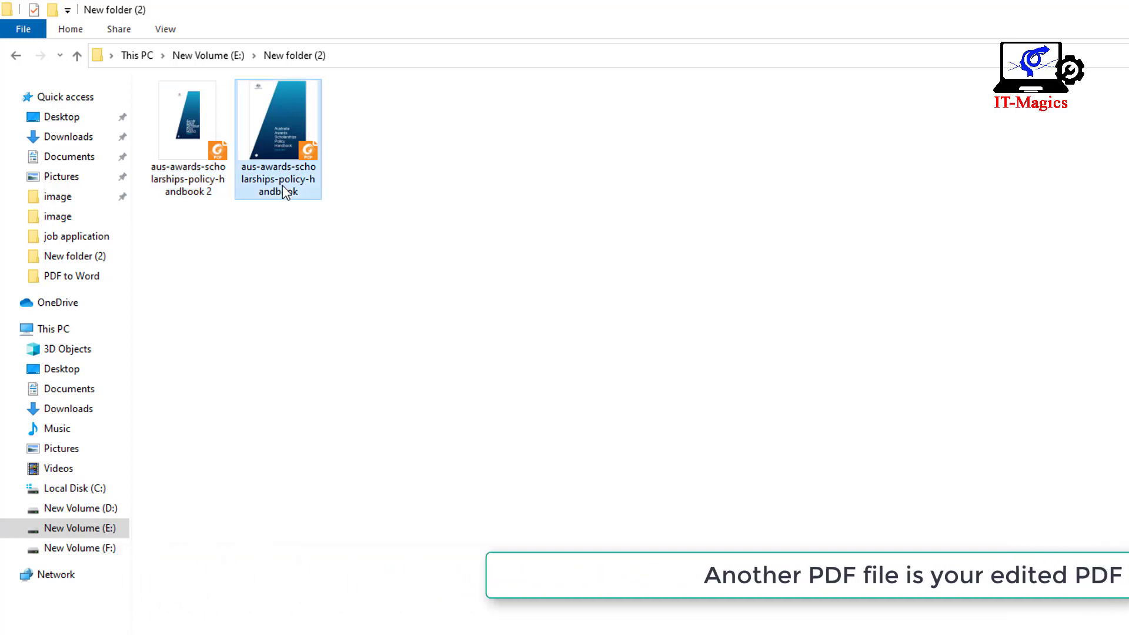
click(266, 251)
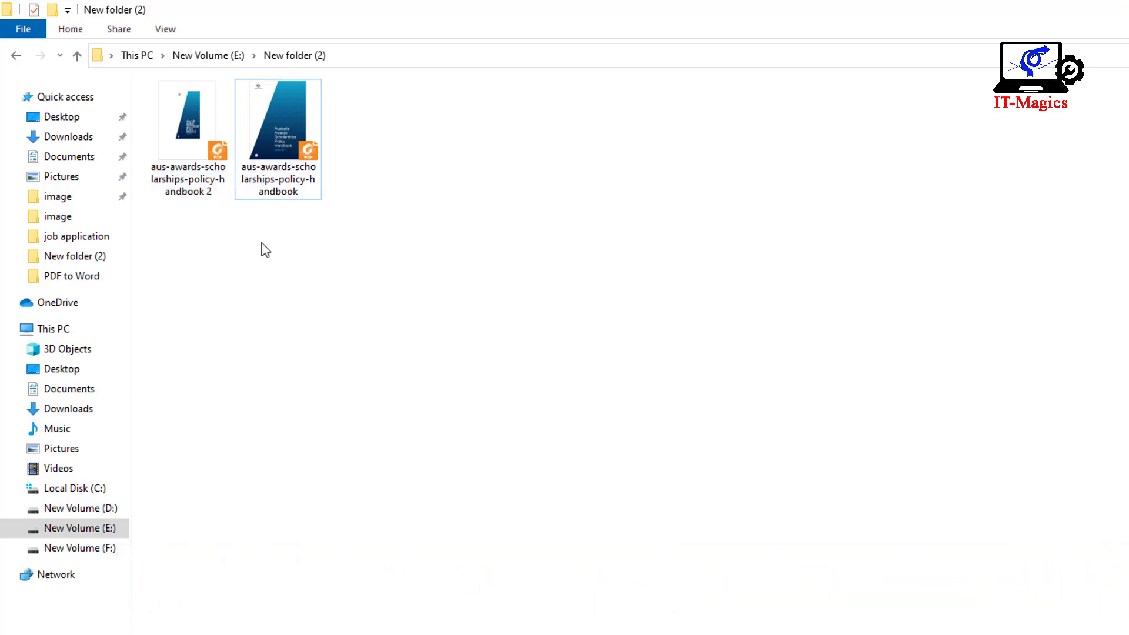